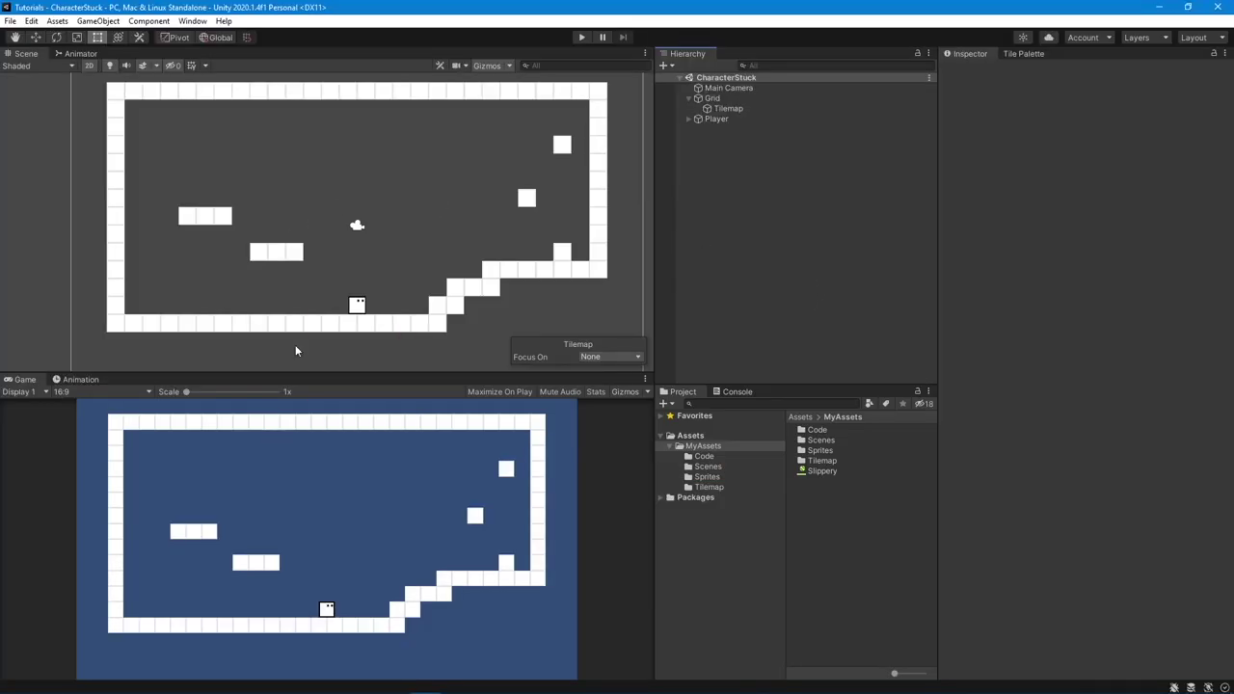
Step: Select the Player object and review its Box Collider 2D and Rigidbody 2D settings and its place in the level
{"action": "left_click", "coordinate": [713, 118]}
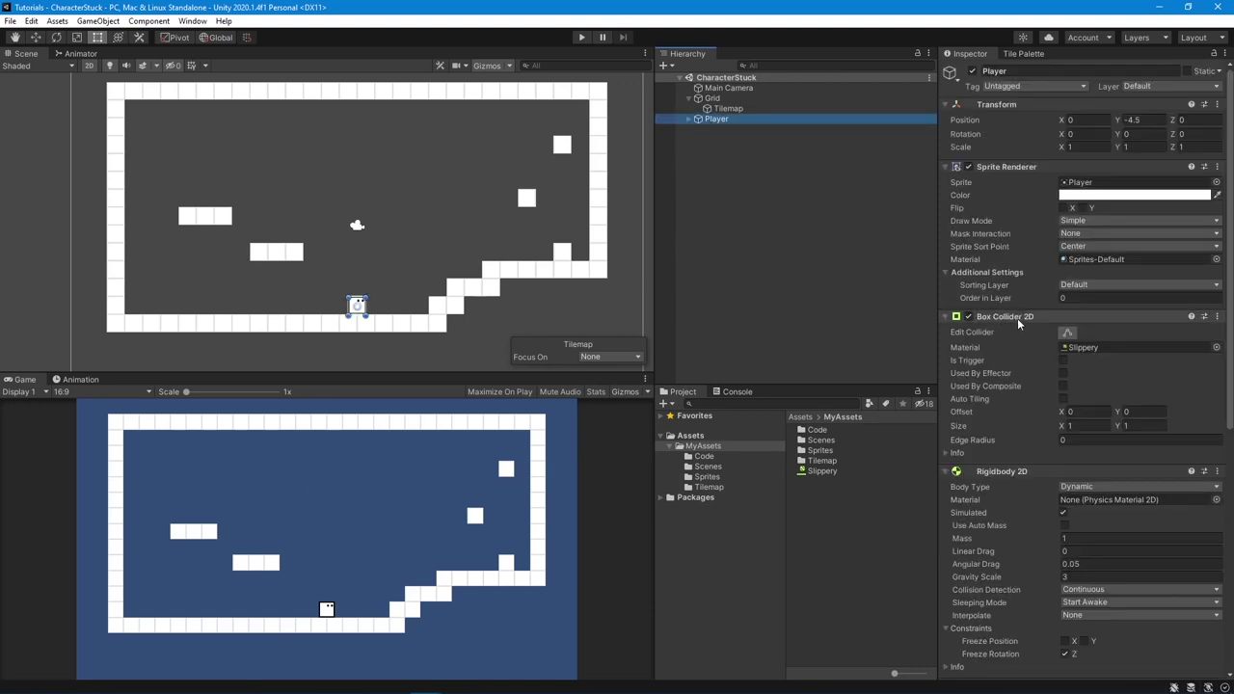
{"action": "scroll", "coordinate": [290, 250], "scroll_direction": "down", "scroll_amount": 2}
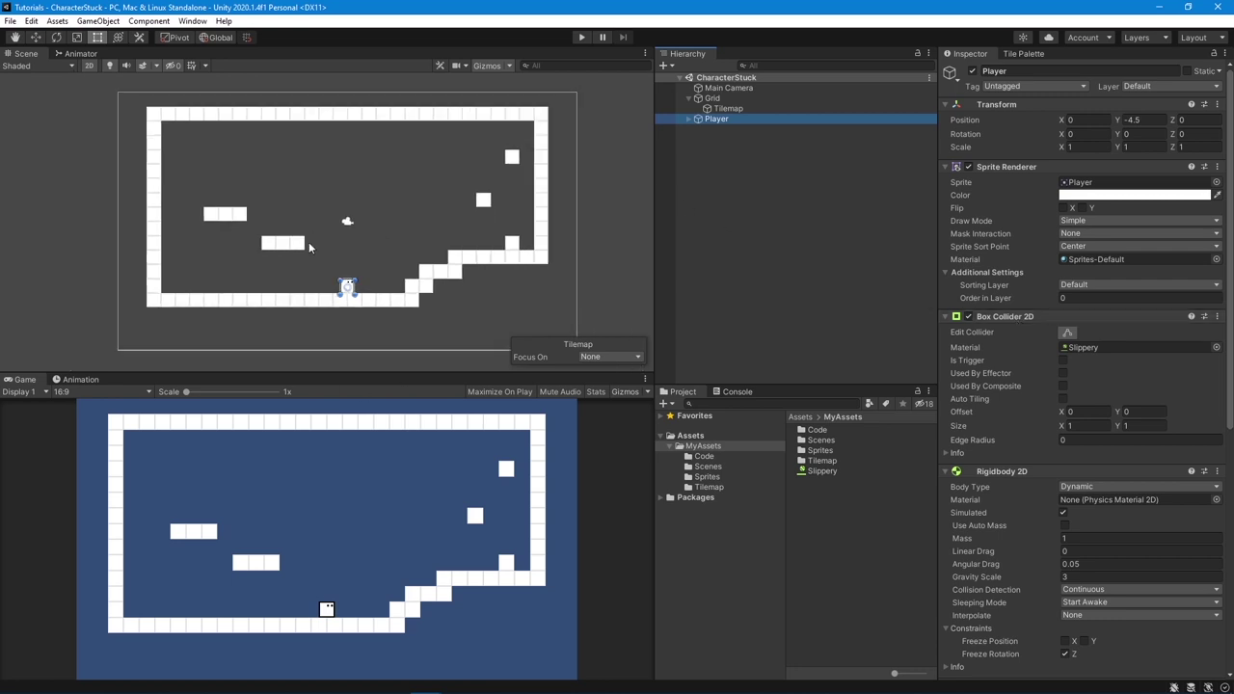
{"action": "scroll", "coordinate": [374, 308], "scroll_direction": "up", "scroll_amount": 4}
{"action": "scroll", "coordinate": [391, 139], "scroll_direction": "down", "scroll_amount": 5}
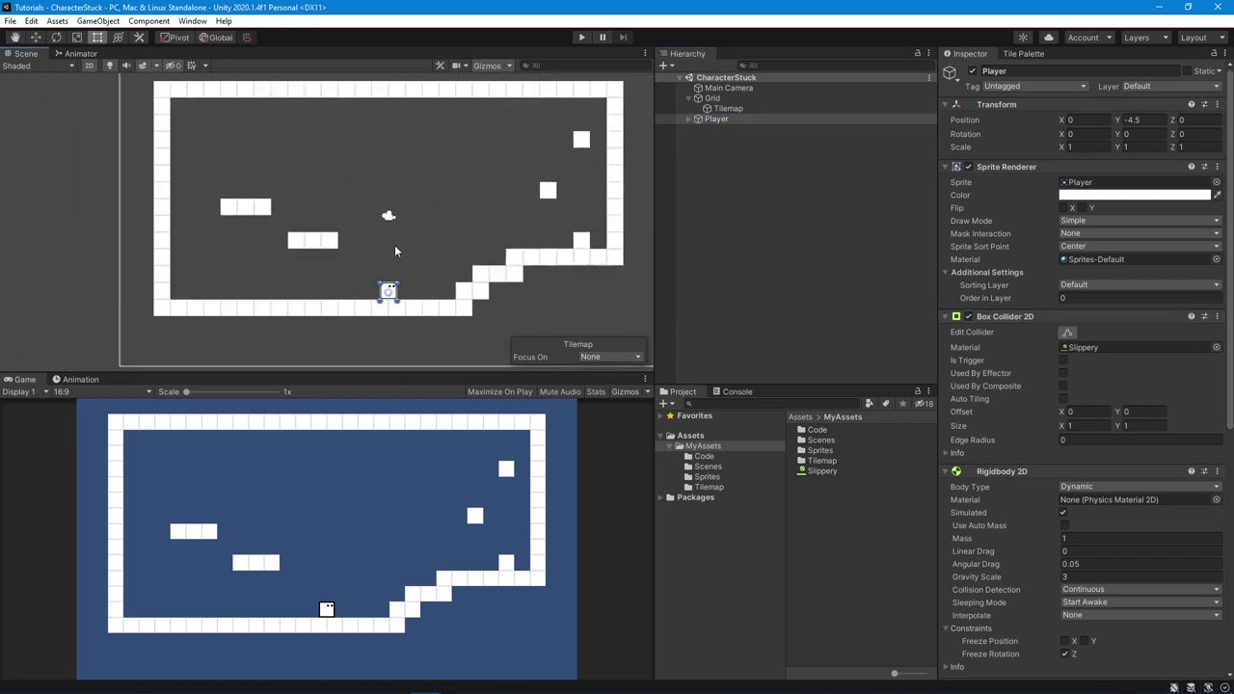
{"action": "scroll", "coordinate": [428, 176], "scroll_direction": "up", "scroll_amount": 5}
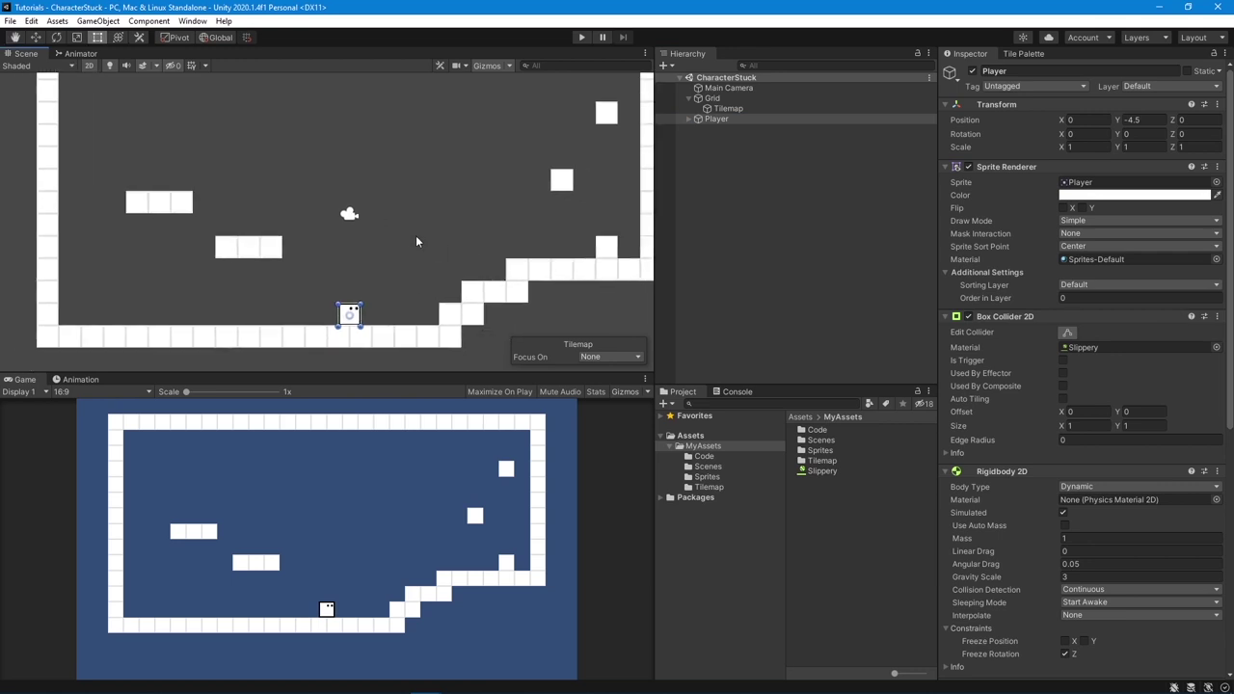
{"action": "scroll", "coordinate": [363, 220], "scroll_direction": "down", "scroll_amount": 2}
{"action": "middle_click_drag", "start_coordinate": [418, 210], "coordinate": [406, 220]}
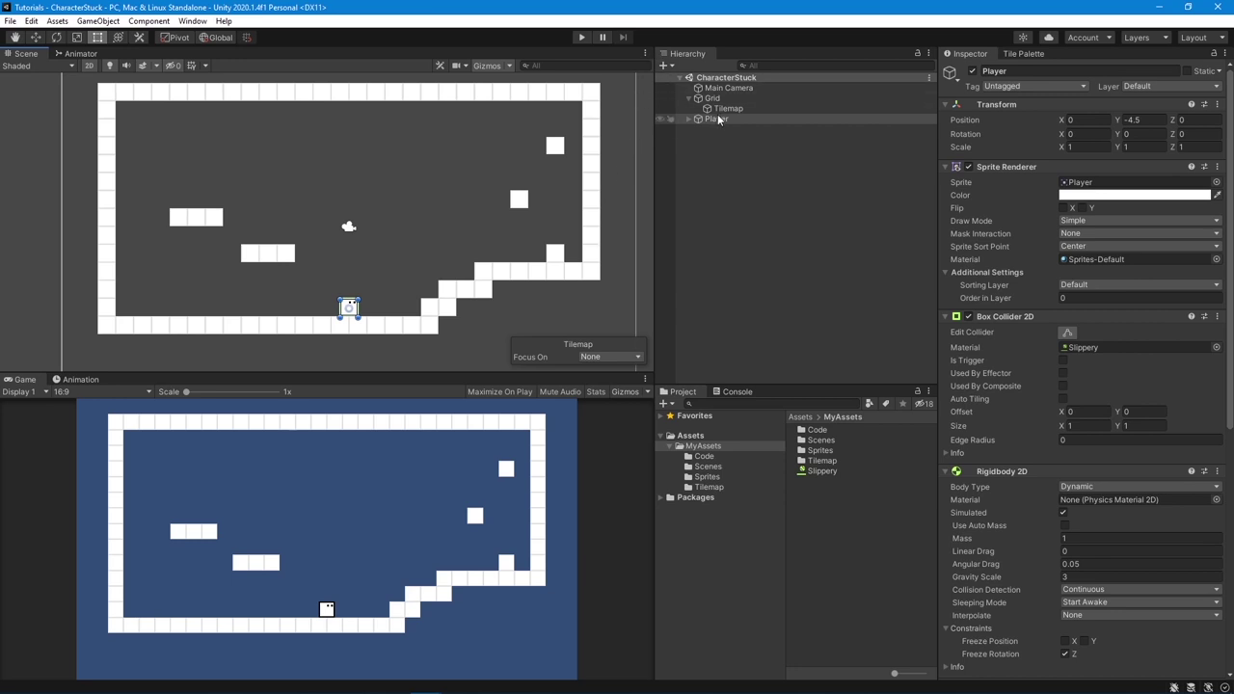
Step: Run the game and move the player back and forth along the floor near the stairs
{"action": "left_click", "coordinate": [582, 37]}
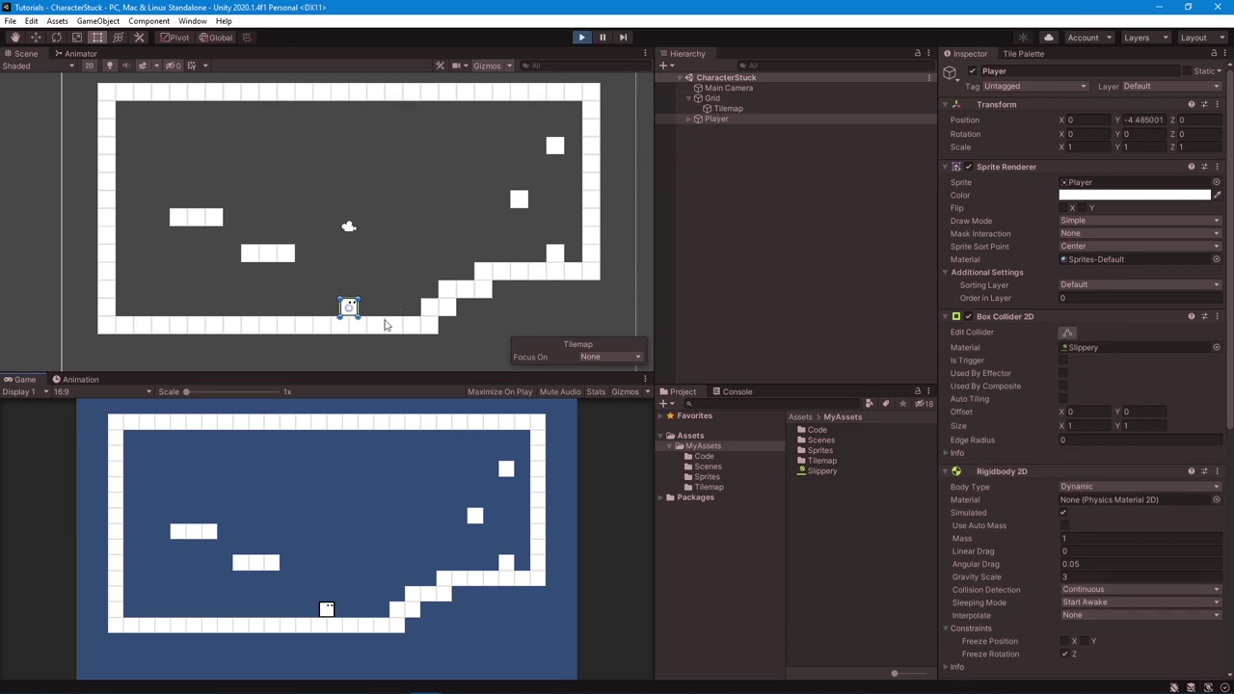
{"action": "key", "text": "a"}
{"action": "key", "text": "d"}
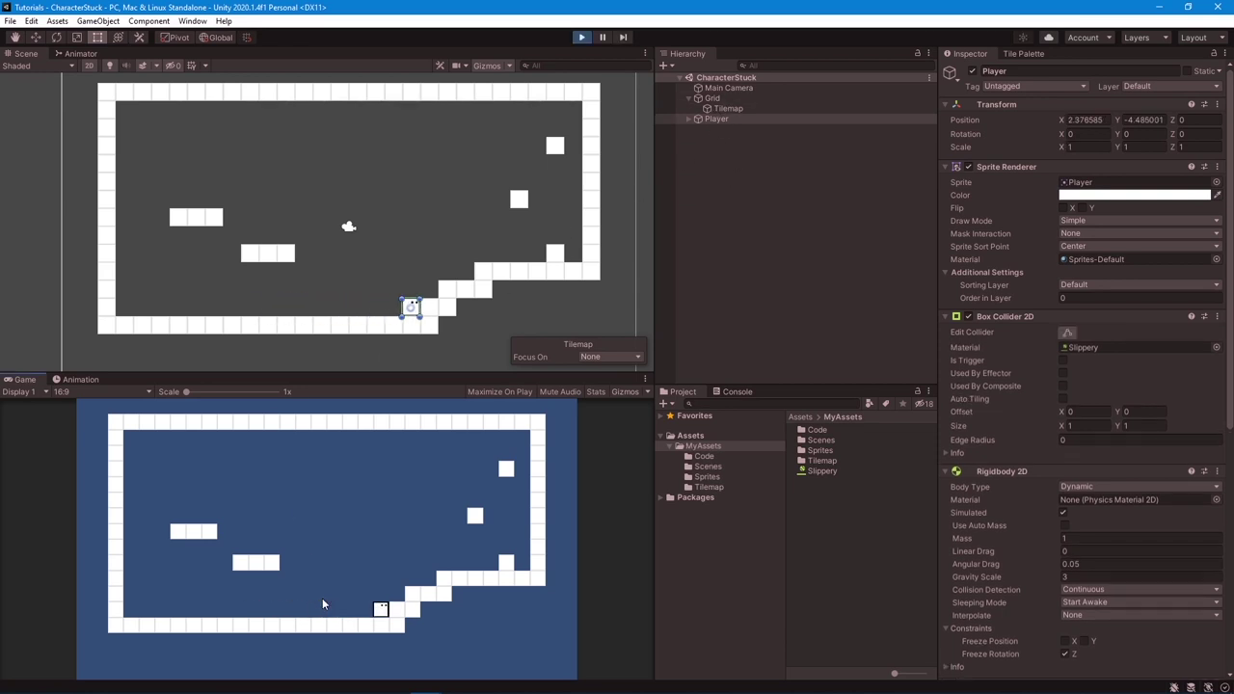
{"action": "key", "text": "Left"}
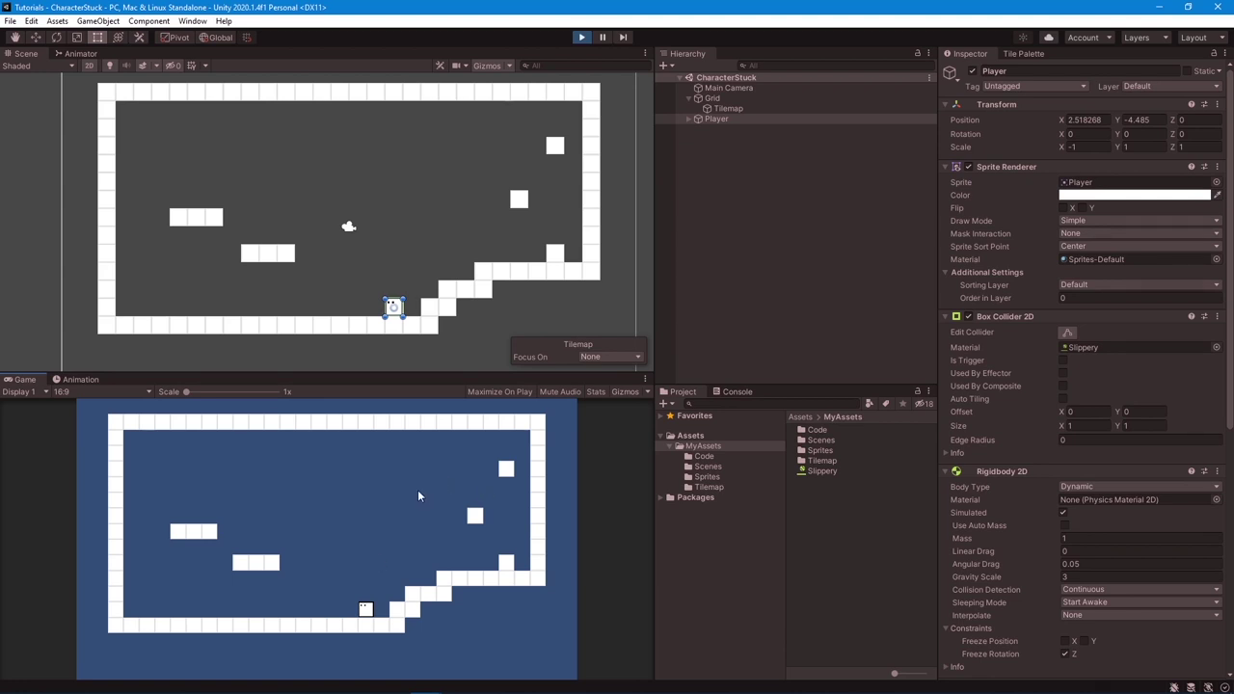
Step: Examine the gap between the player's bottom edge and the floor tiles up close in the scene
{"action": "scroll", "coordinate": [386, 318], "scroll_direction": "up", "scroll_amount": 10}
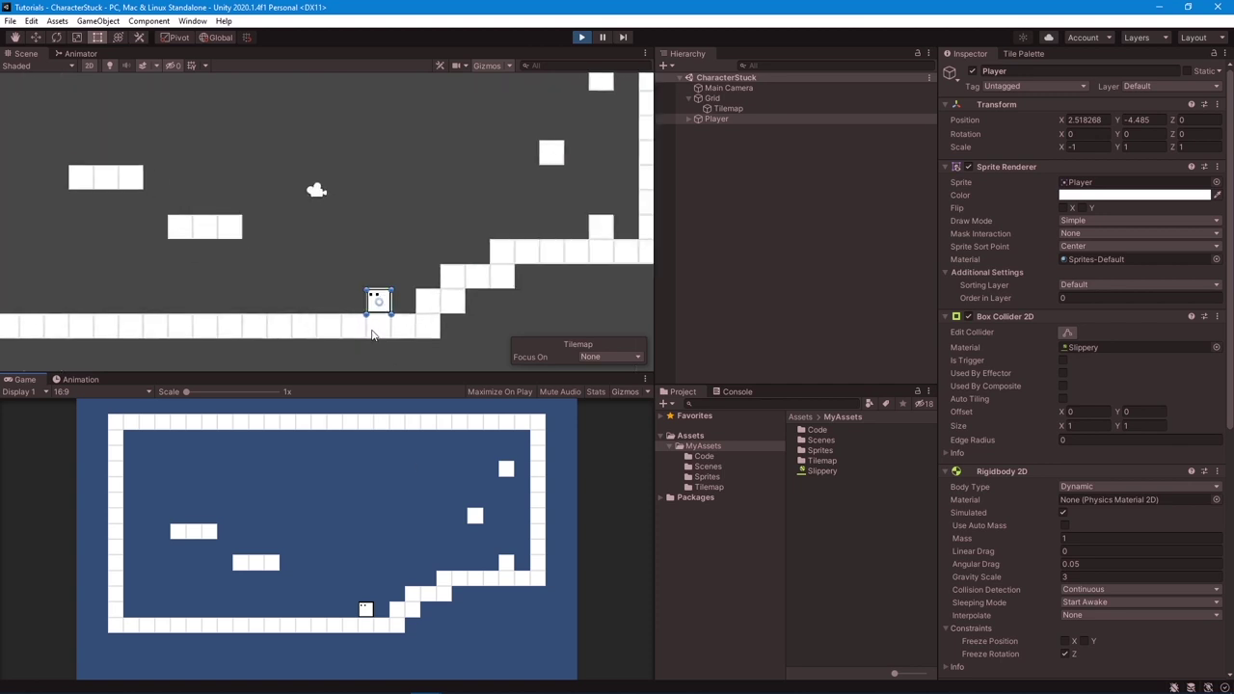
{"action": "scroll", "coordinate": [350, 316], "scroll_direction": "up", "scroll_amount": 5}
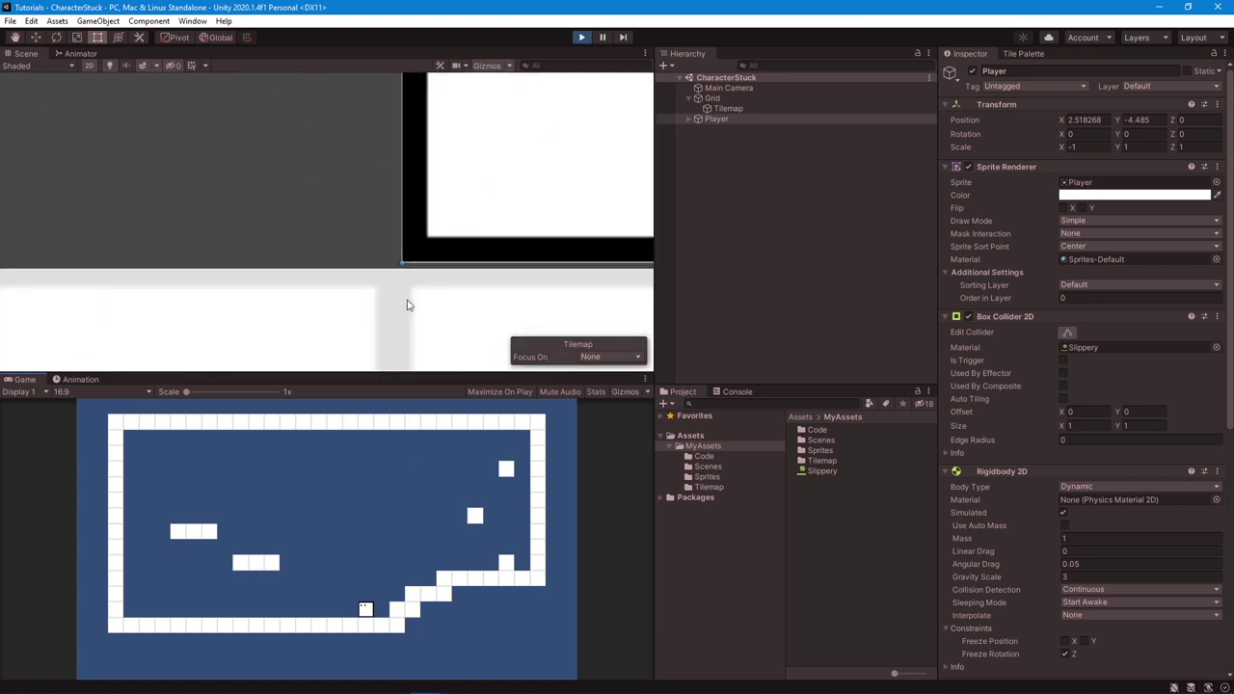
{"action": "scroll", "coordinate": [410, 289], "scroll_direction": "up", "scroll_amount": 4}
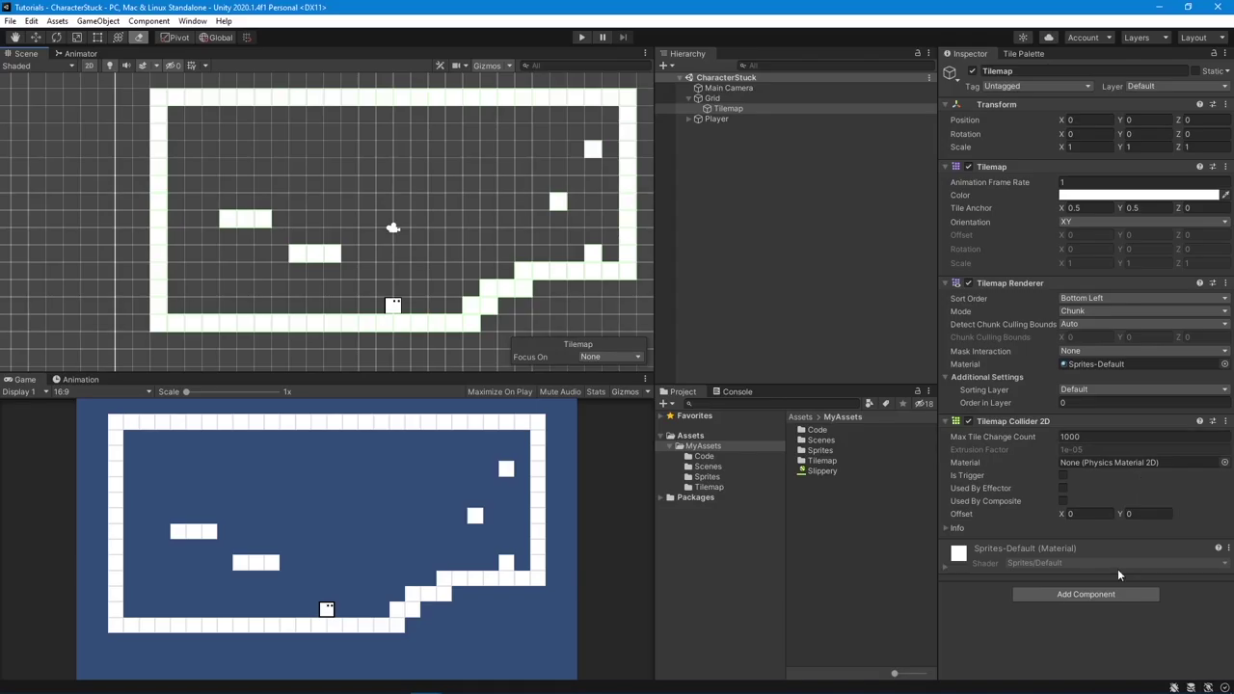
Step: Add a Composite Collider 2D component to the Tilemap
{"action": "left_click", "coordinate": [1061, 594]}
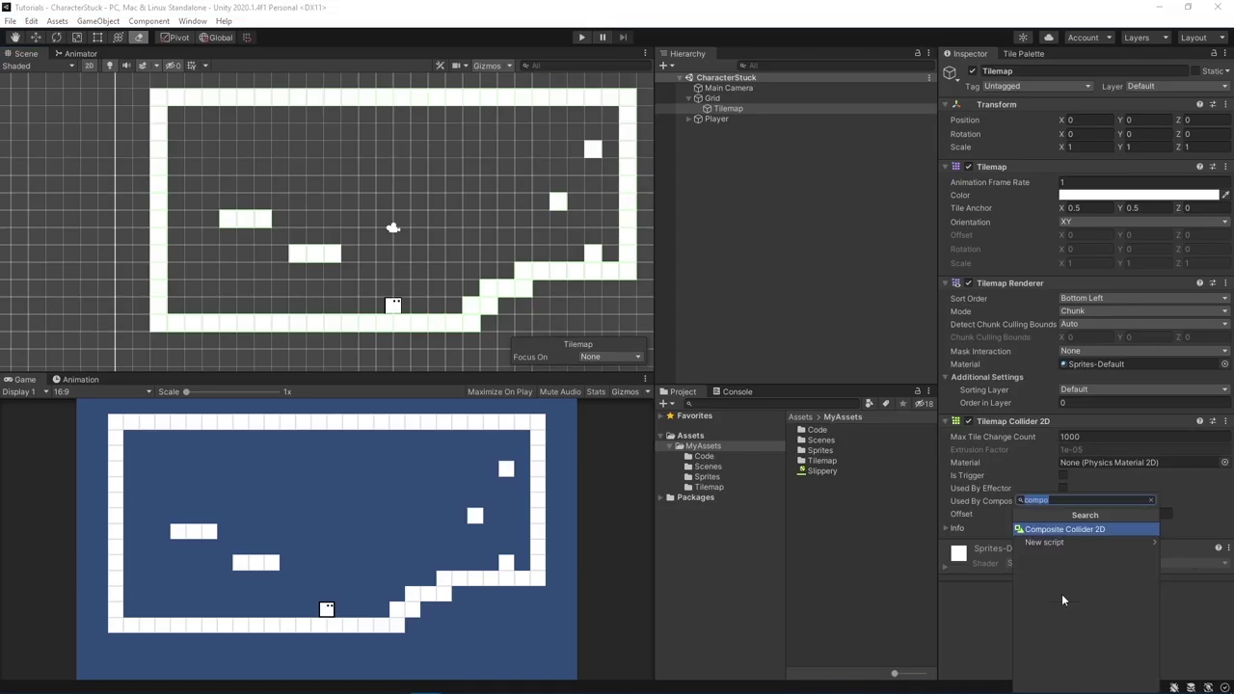
{"action": "left_click", "coordinate": [1078, 530]}
Step: Set the Tilemap's Rigidbody 2D body type to Static and enable Used By Composite on its Tilemap Collider 2D
{"action": "scroll", "coordinate": [1115, 384], "scroll_direction": "down", "scroll_amount": 6}
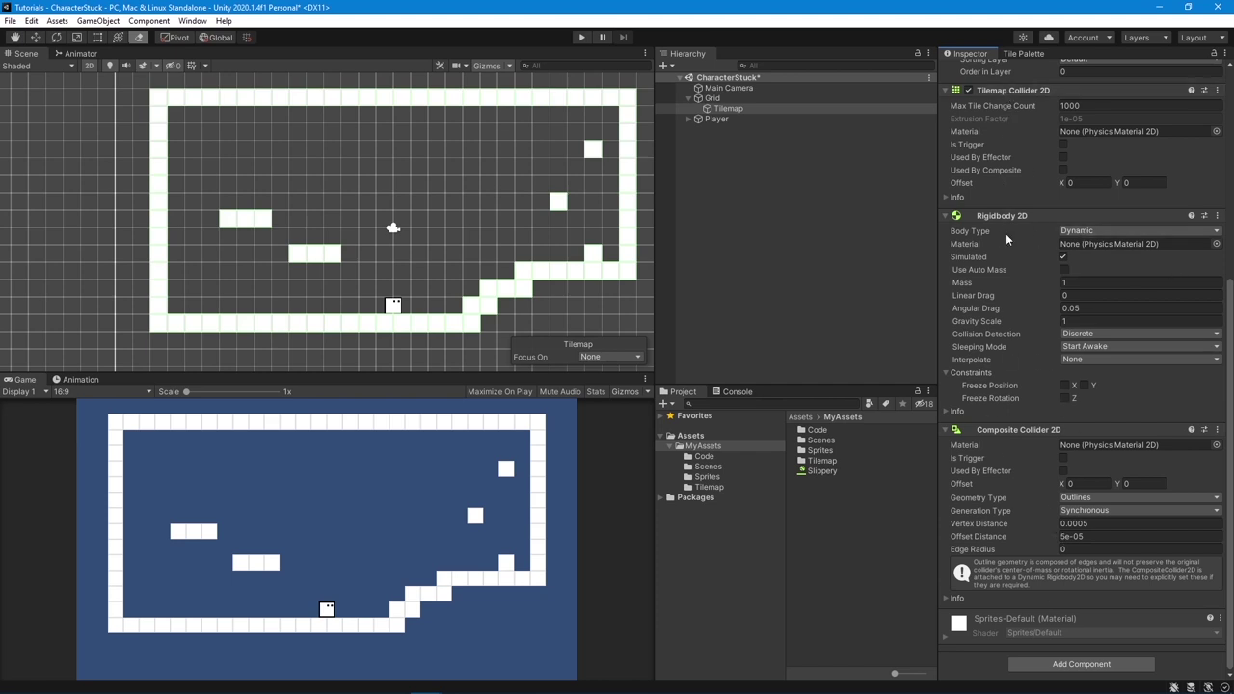
{"action": "left_click", "coordinate": [1077, 232]}
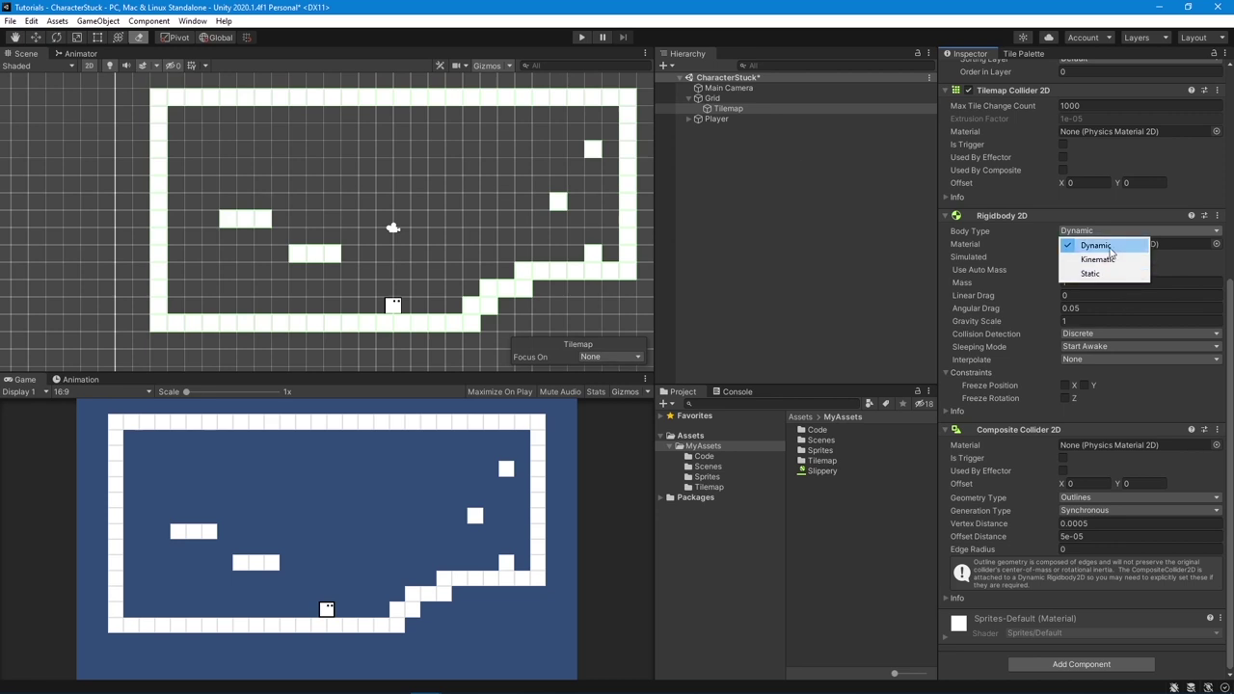
{"action": "left_click", "coordinate": [1117, 277]}
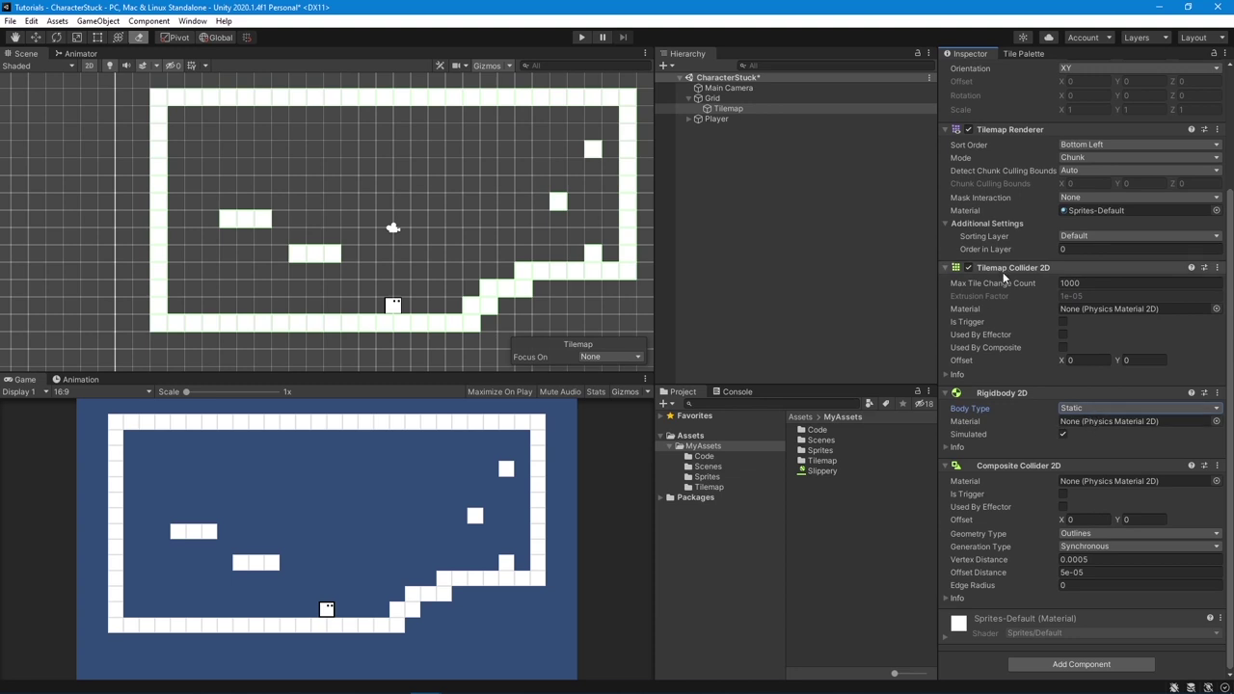
{"action": "left_click", "coordinate": [1064, 348]}
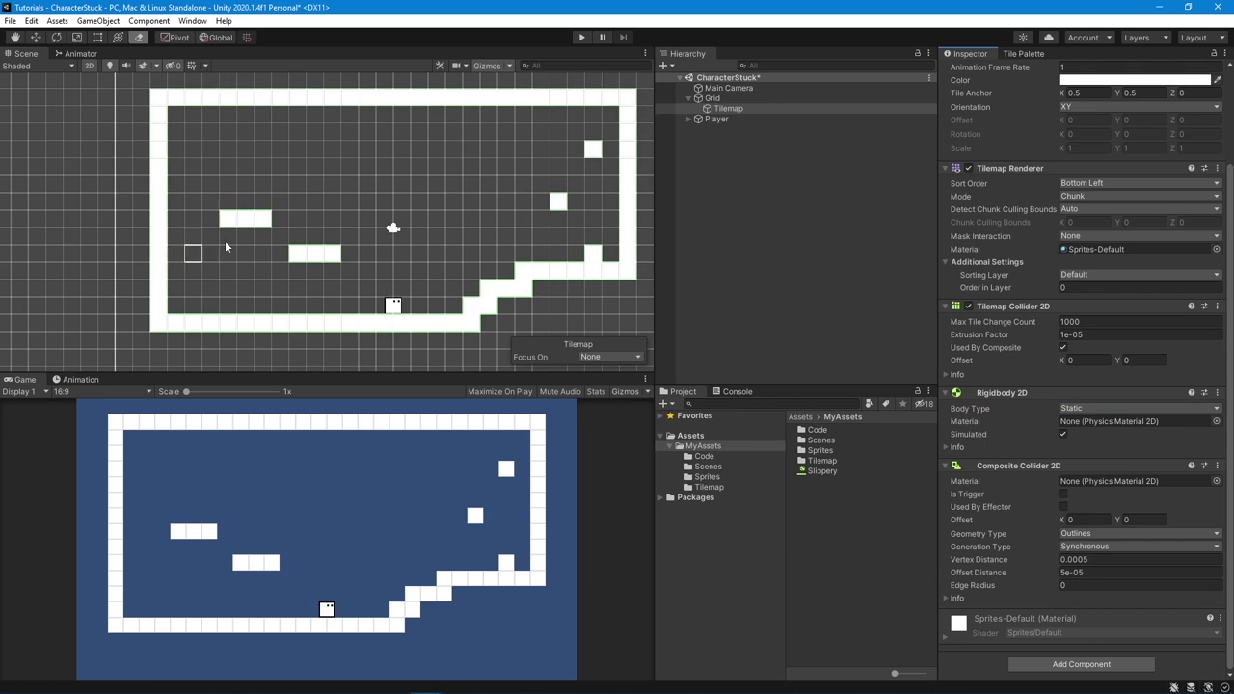
Step: Run the game and move and jump the player around the level to test the composite tilemap collider
{"action": "left_click", "coordinate": [581, 37]}
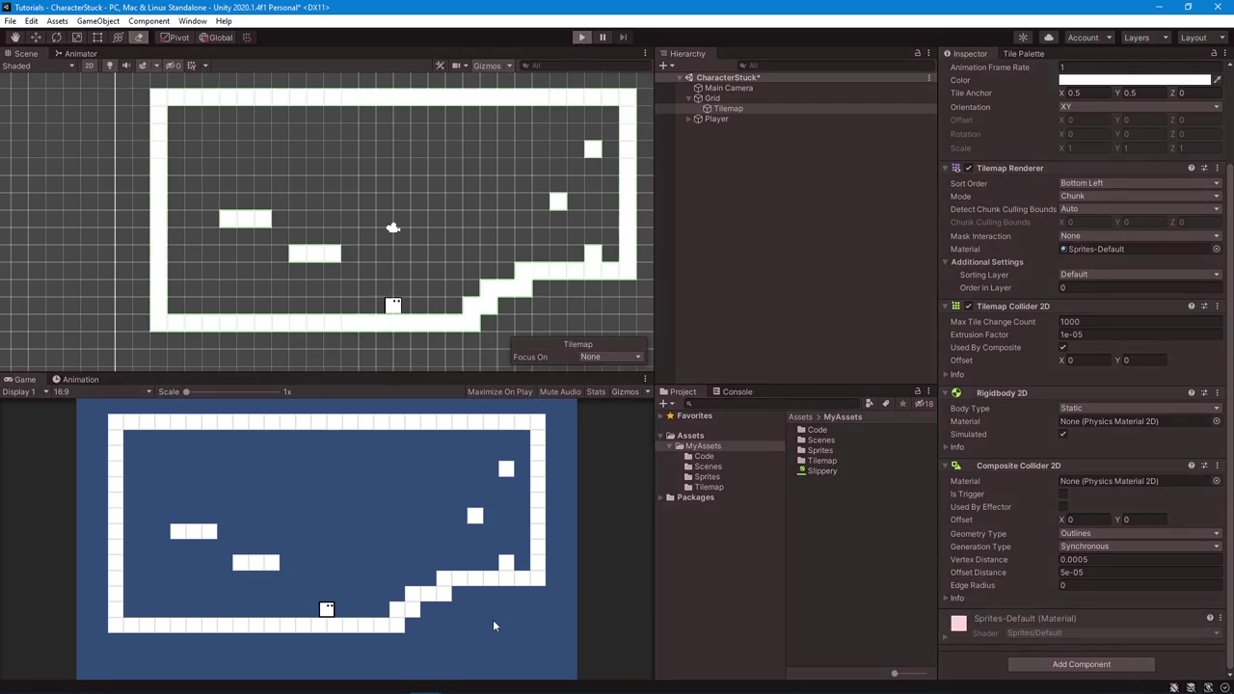
{"action": "key", "text": "d"}
{"action": "key", "text": "a"}
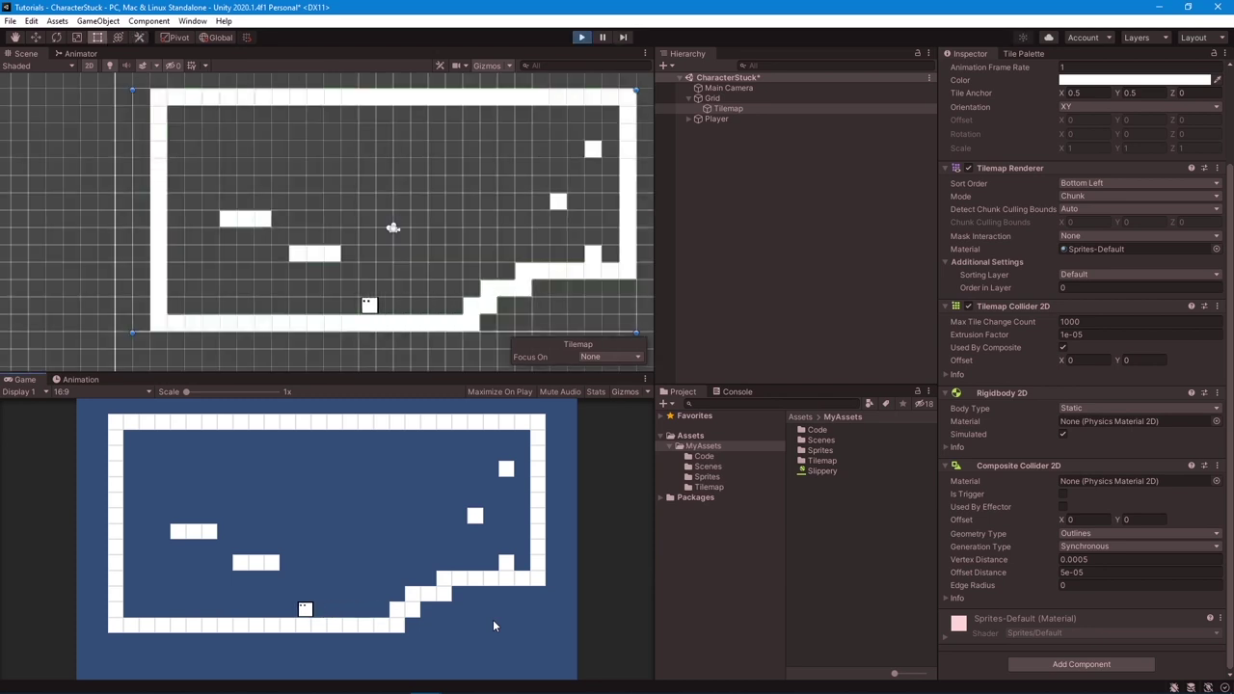
{"action": "key", "text": "space"}
{"action": "key", "text": "Right"}
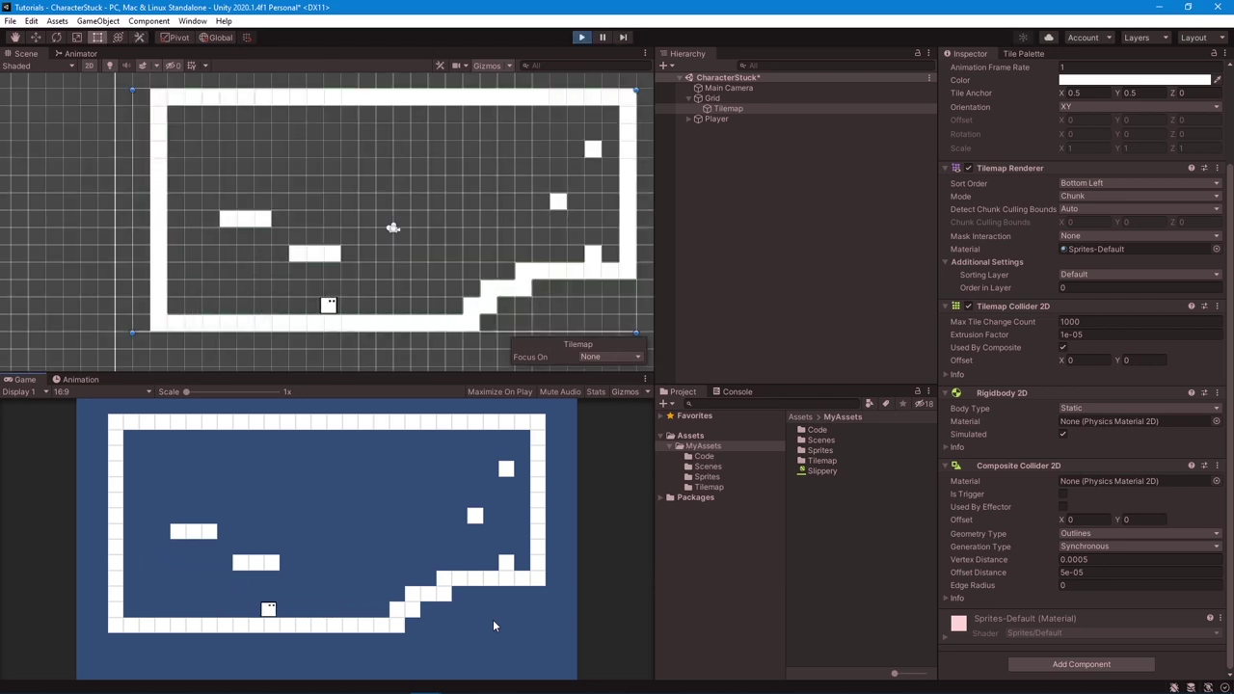
{"action": "key", "text": "space"}
{"action": "key", "text": "a"}
{"action": "key", "text": "space"}
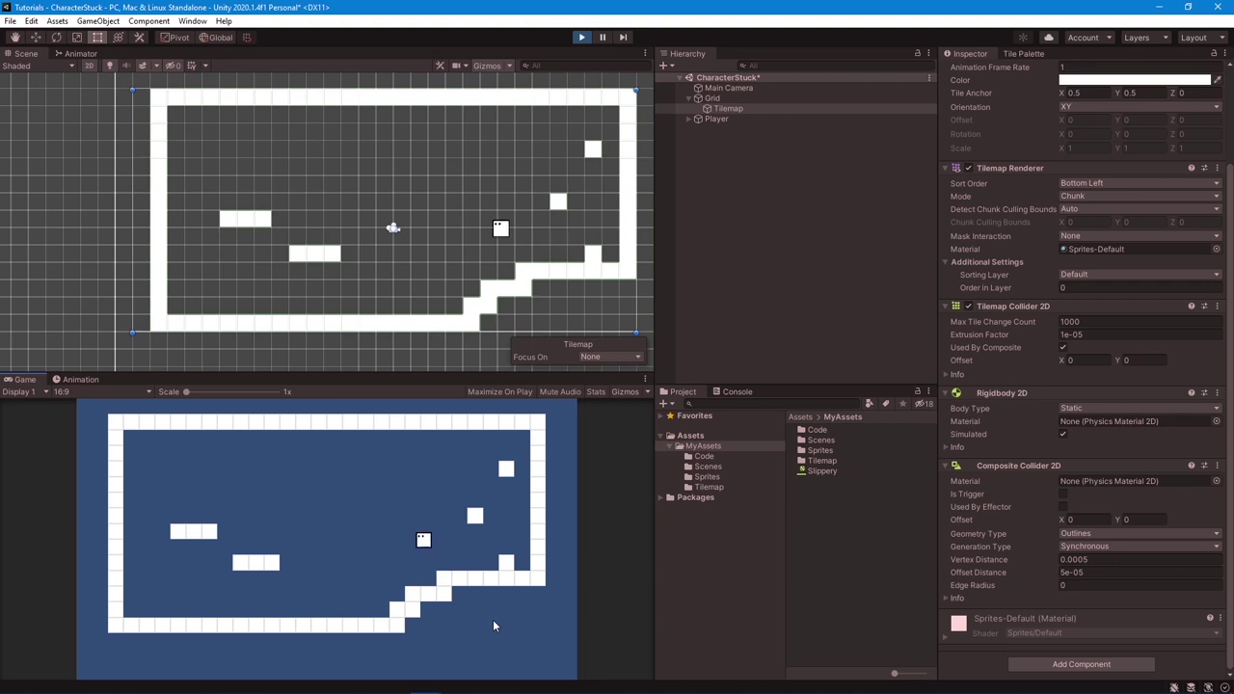
{"action": "key", "text": "Right"}
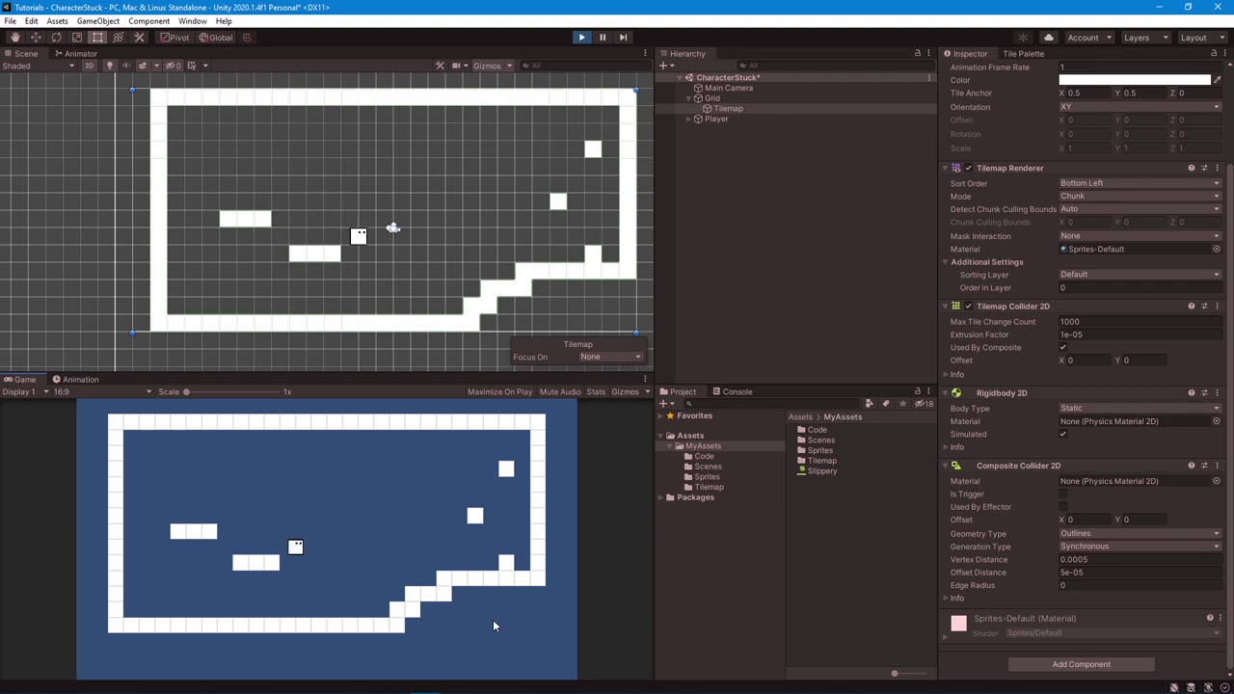
{"action": "key", "text": "Left"}
{"action": "key", "text": "space"}
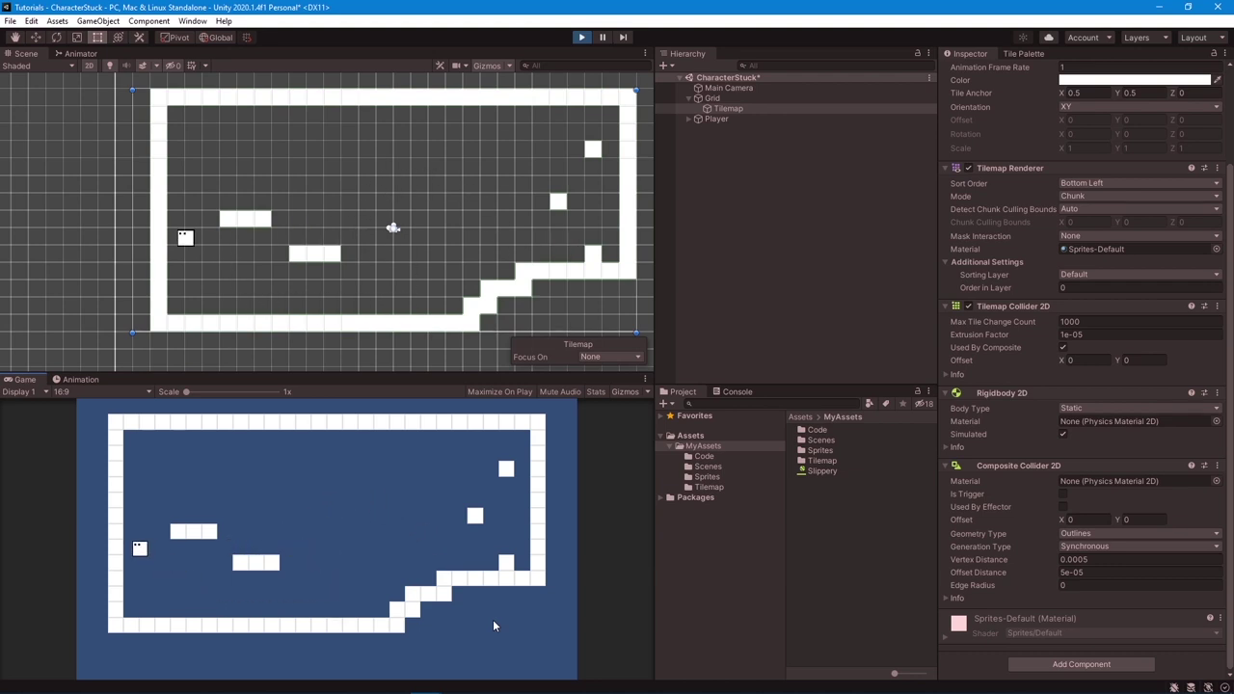
{"action": "key", "text": "Right"}
{"action": "key", "text": "Left"}
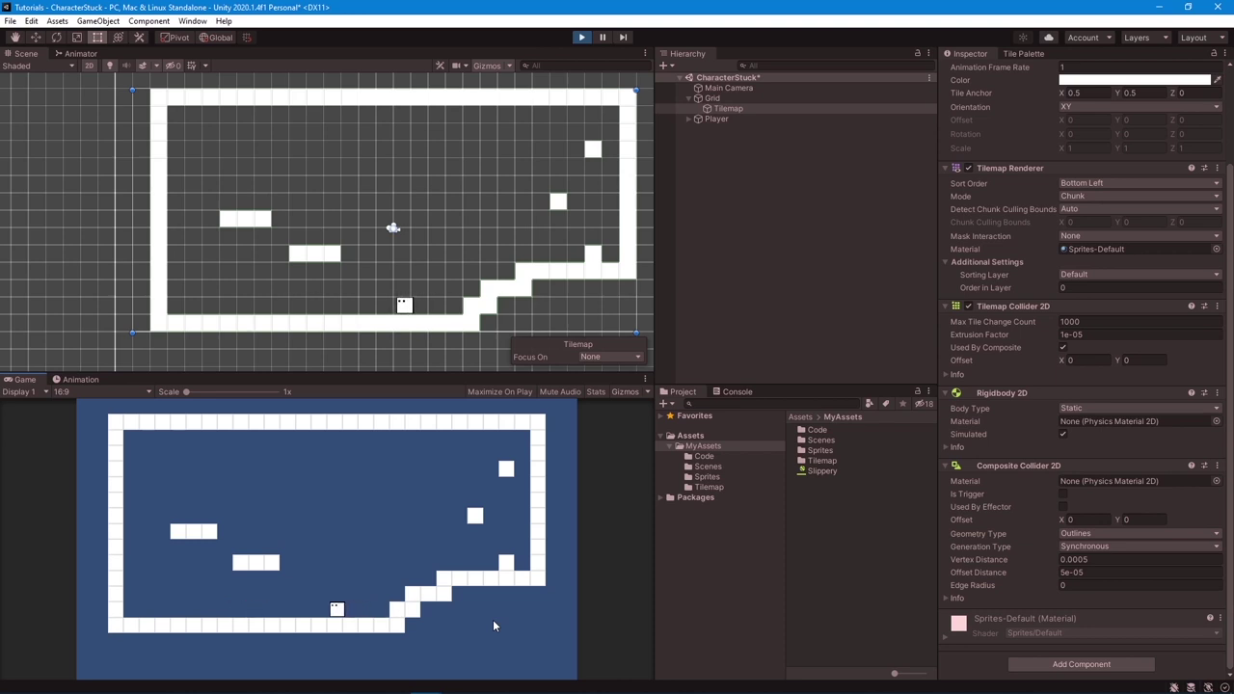
{"action": "key", "text": "Right"}
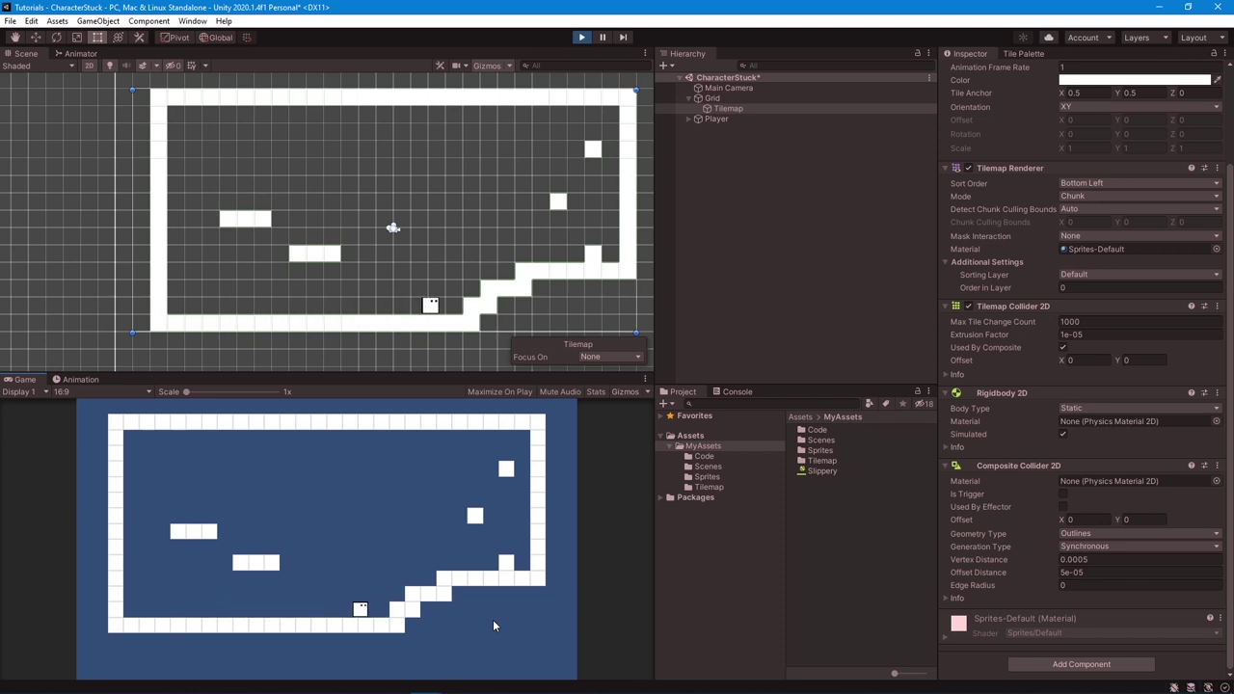
{"action": "key", "text": "Left"}
Step: Test jumping the player up the stairs, against the block on the raised ledge and over to the lower floating platform
{"action": "scroll", "coordinate": [519, 243], "scroll_direction": "up", "scroll_amount": 2}
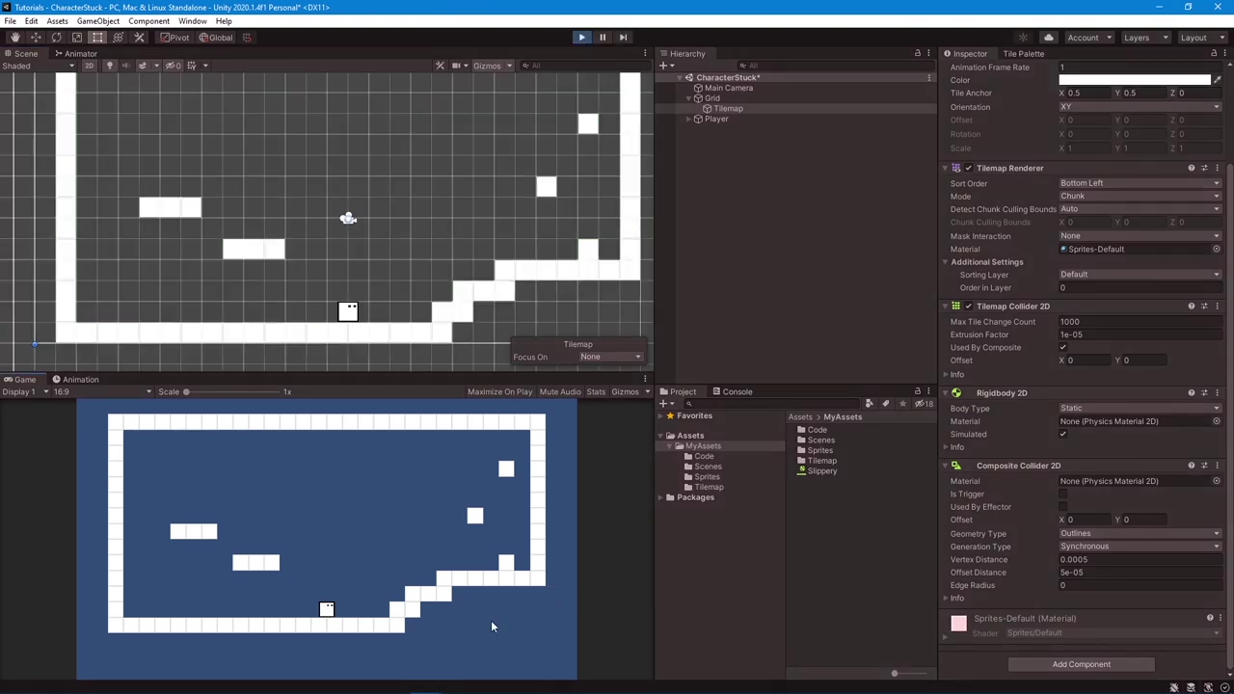
{"action": "key", "text": "Right"}
{"action": "key", "text": "space"}
{"action": "key", "text": "Right"}
{"action": "key", "text": "space"}
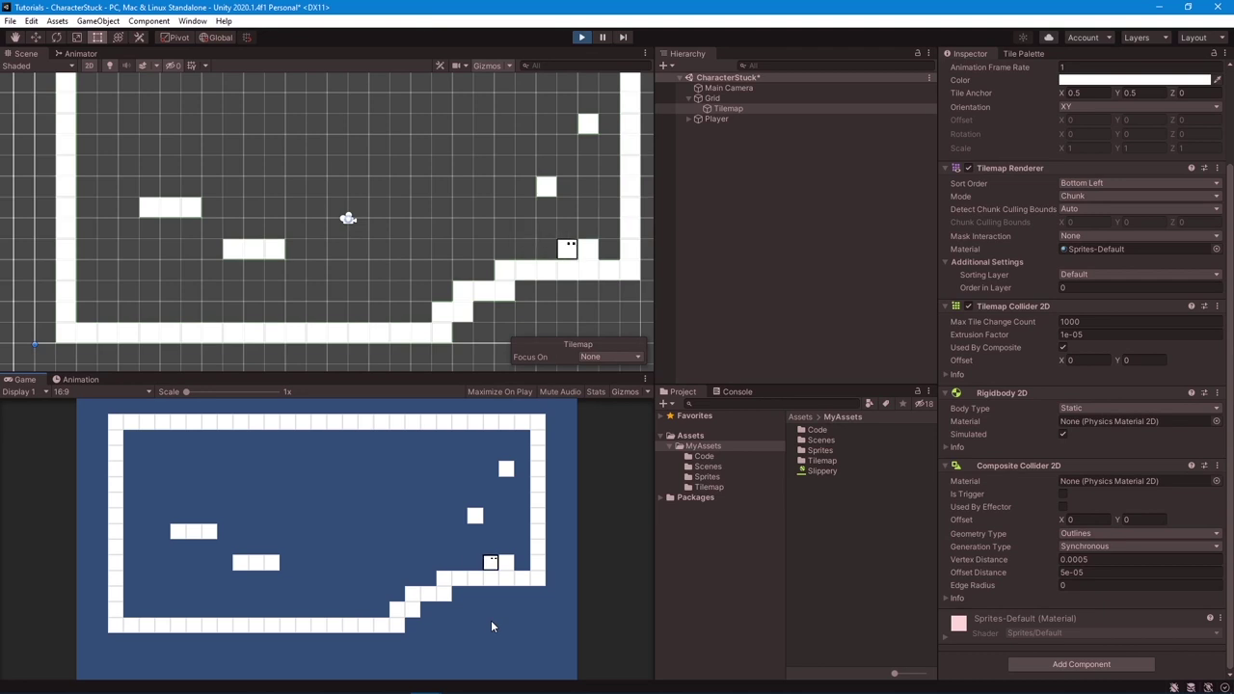
{"action": "key", "text": "space"}
{"action": "key", "text": "space"}
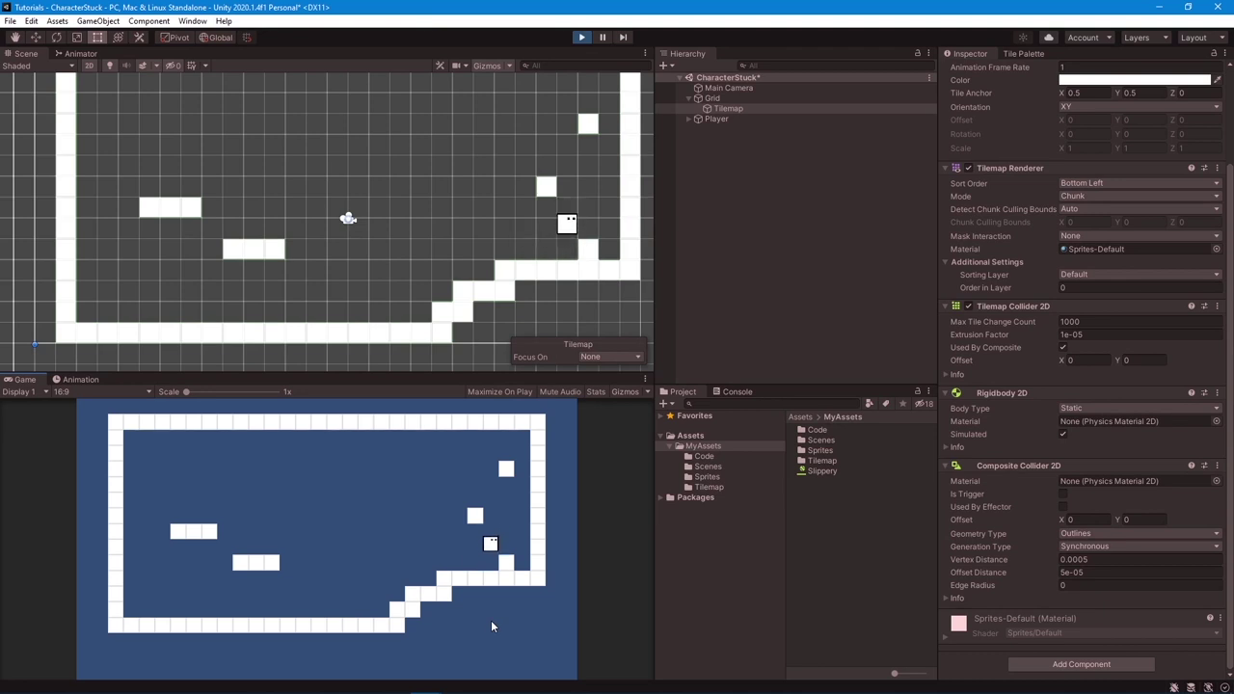
{"action": "key", "text": "space"}
{"action": "key", "text": "space"}
{"action": "key", "text": "Left"}
{"action": "key", "text": "space"}
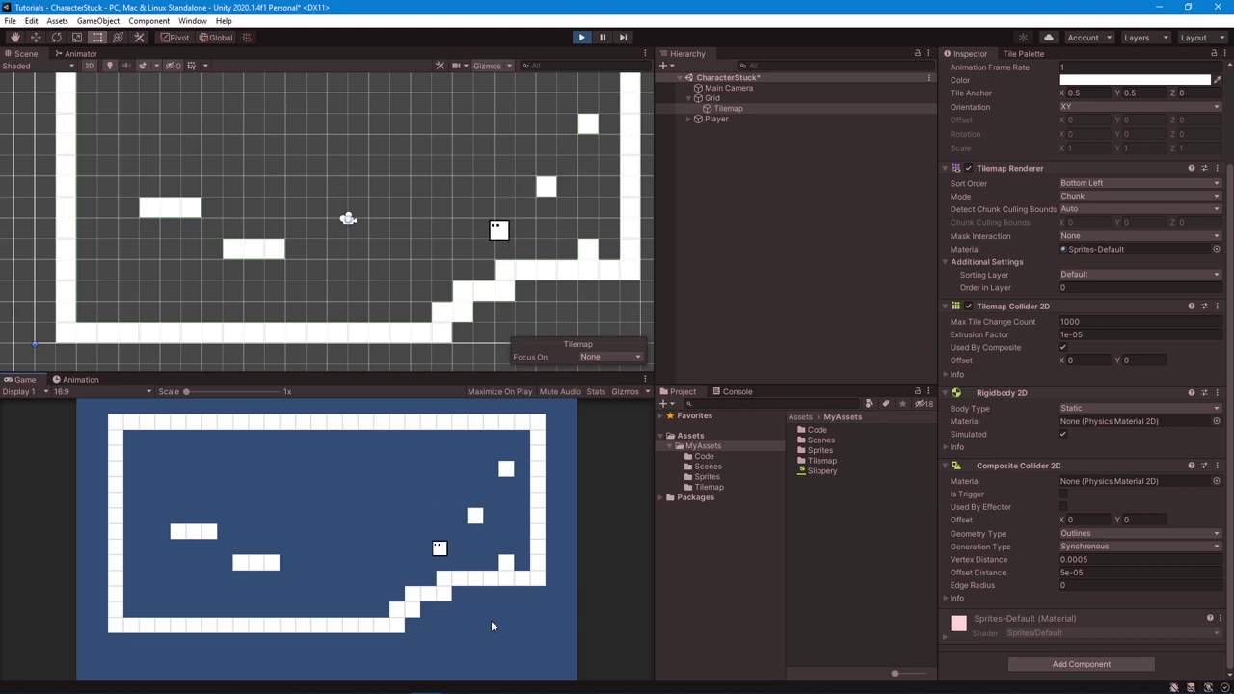
{"action": "key", "text": "space"}
{"action": "key", "text": "Right"}
{"action": "key", "text": "space"}
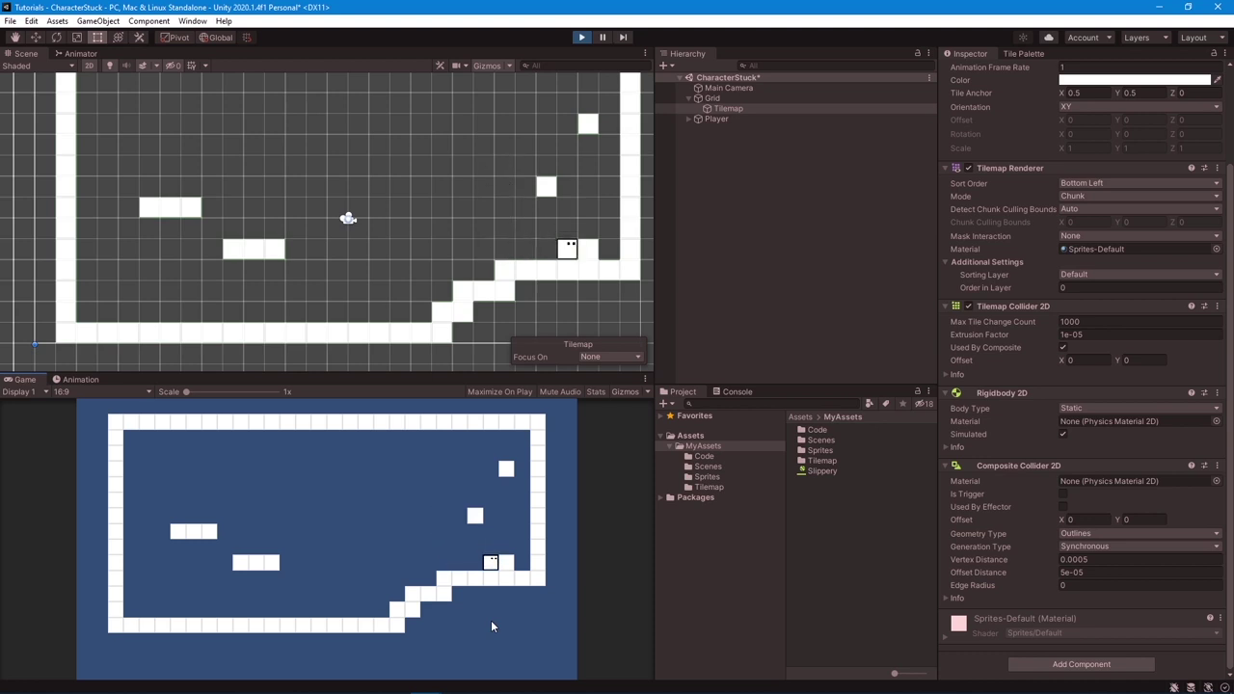
{"action": "key", "text": "Left"}
{"action": "key", "text": "space"}
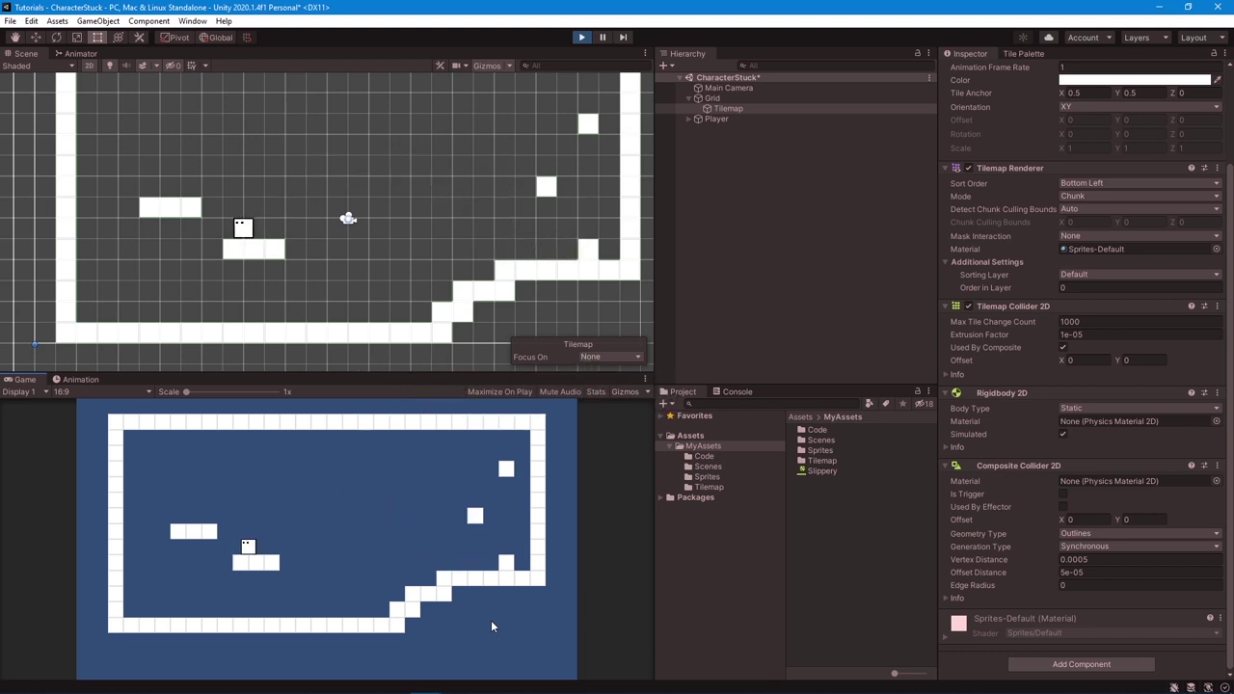
Step: Move the player back and forth between the lower floating platform and the spot beside the upper platform
{"action": "key", "text": "Left"}
{"action": "key", "text": "Right"}
{"action": "key", "text": "Left"}
{"action": "key", "text": "Right"}
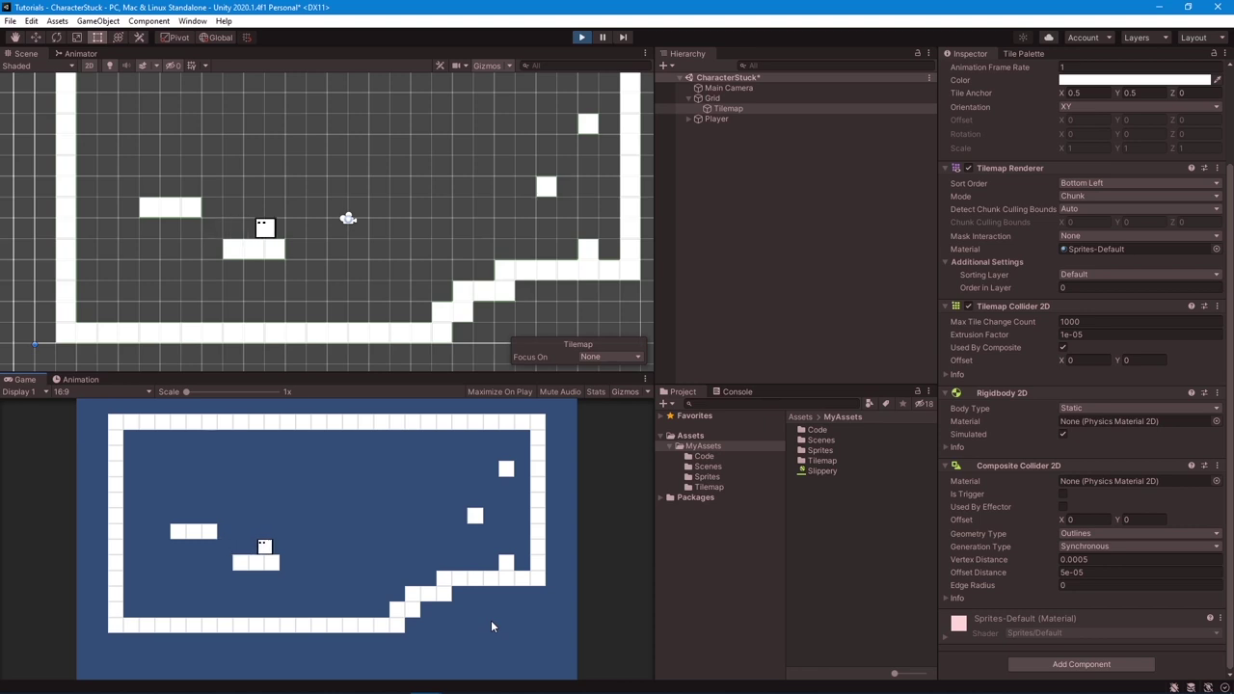
{"action": "key", "text": "Left"}
{"action": "key", "text": "Right"}
{"action": "key", "text": "Left"}
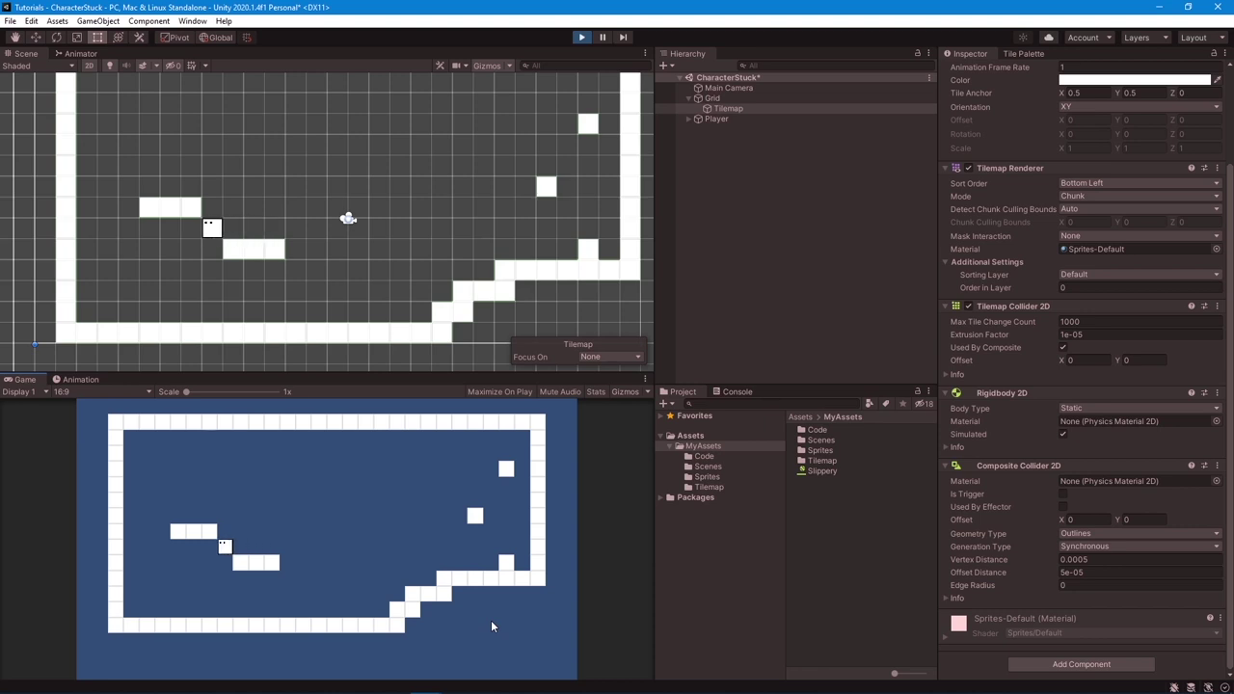
{"action": "key", "text": "Right"}
{"action": "key", "text": "Left"}
{"action": "key", "text": "Right"}
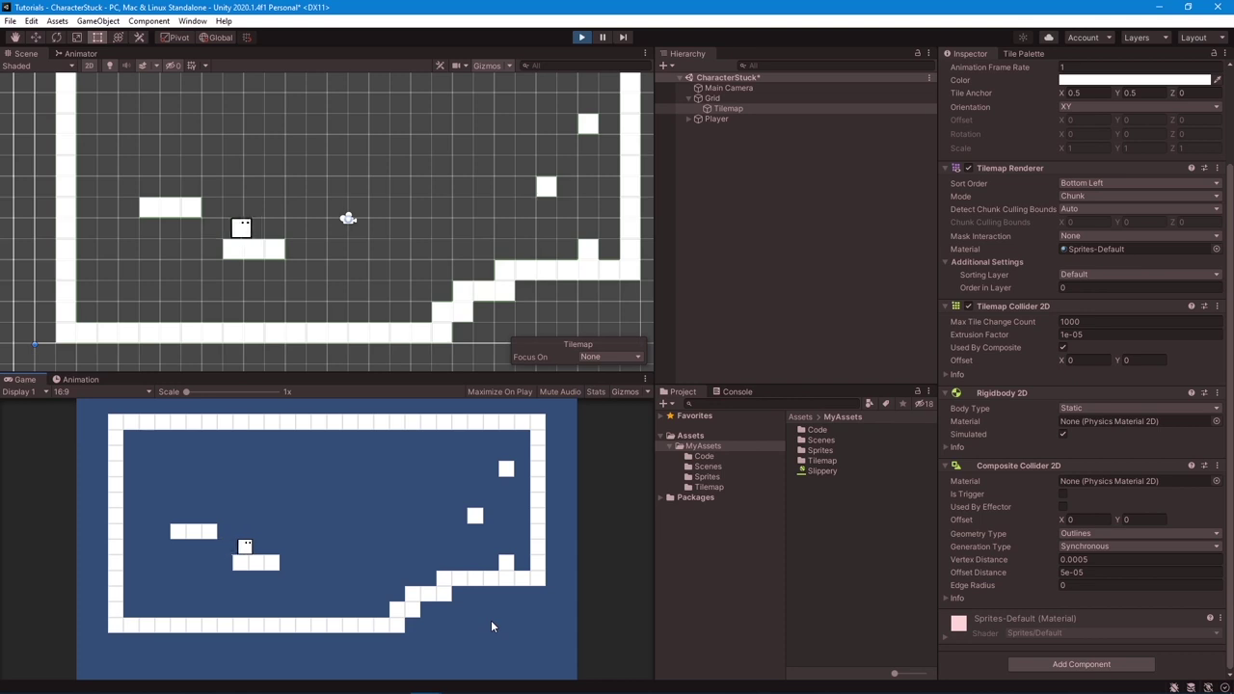
{"action": "key", "text": "Left"}
Step: Focus the scene view on the Player and examine its lower-right corner against the lower platform's edge
{"action": "double_click", "coordinate": [716, 119]}
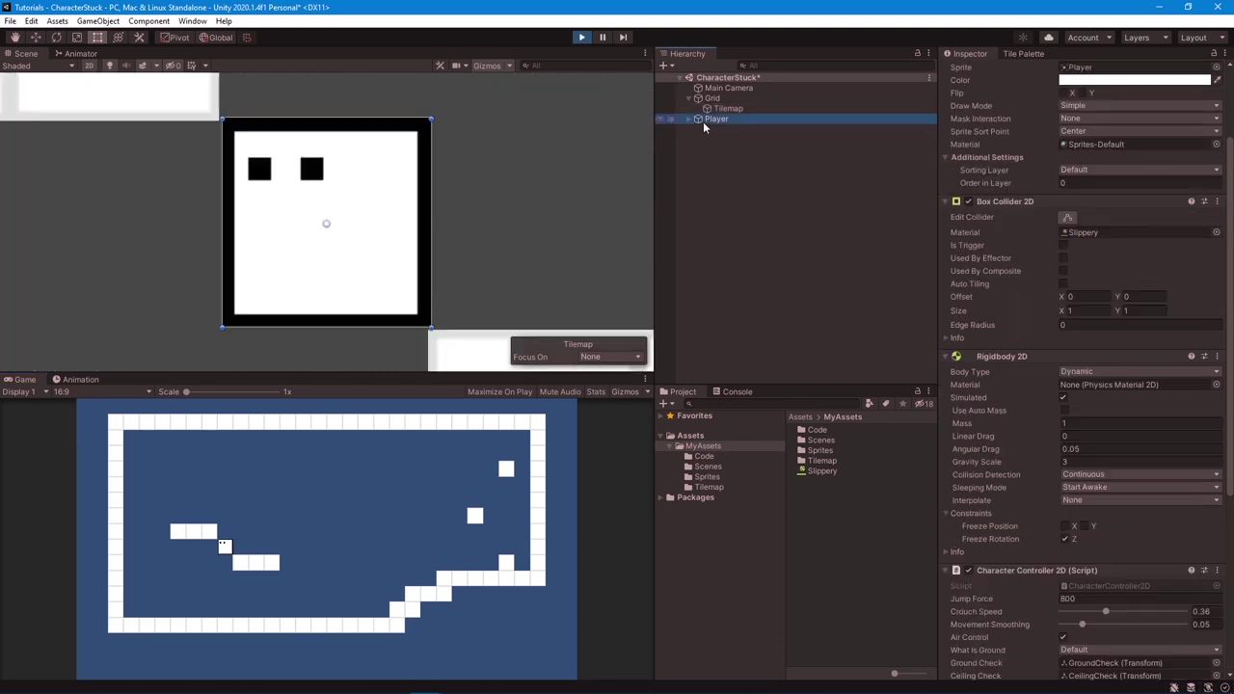
{"action": "middle_click_drag", "start_coordinate": [356, 354], "coordinate": [379, 297]}
{"action": "scroll", "coordinate": [431, 293], "scroll_direction": "up", "scroll_amount": 5}
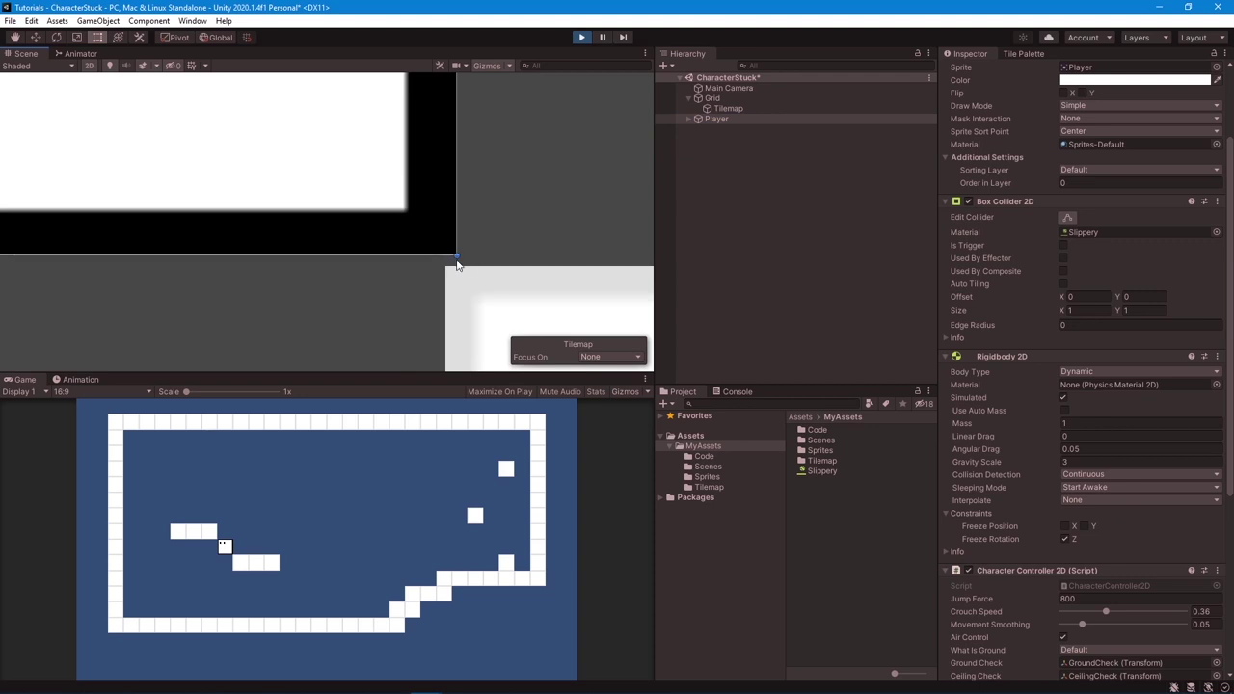
Step: Examine the Player's lower-right corner against the lower platform and its upper-left corner against the upper platform
{"action": "scroll", "coordinate": [451, 260], "scroll_direction": "down", "scroll_amount": 2}
{"action": "scroll", "coordinate": [451, 260], "scroll_direction": "down", "scroll_amount": 3}
{"action": "scroll", "coordinate": [452, 265], "scroll_direction": "up", "scroll_amount": 5}
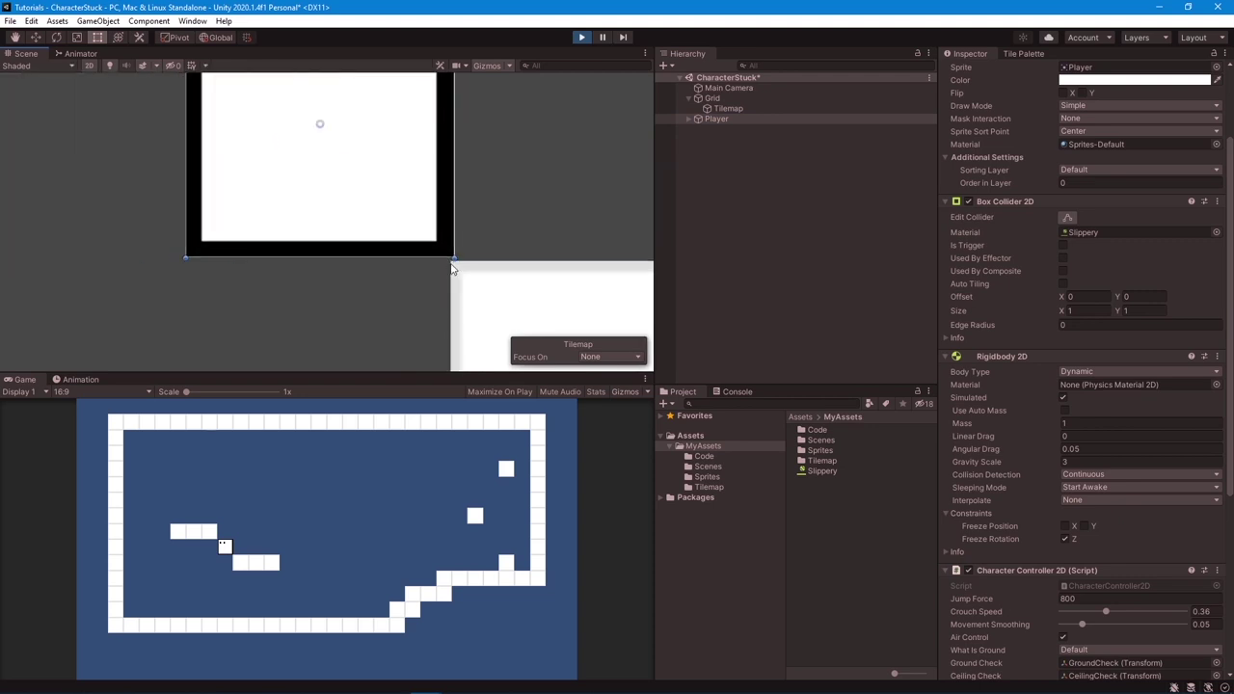
{"action": "scroll", "coordinate": [439, 245], "scroll_direction": "down", "scroll_amount": 10}
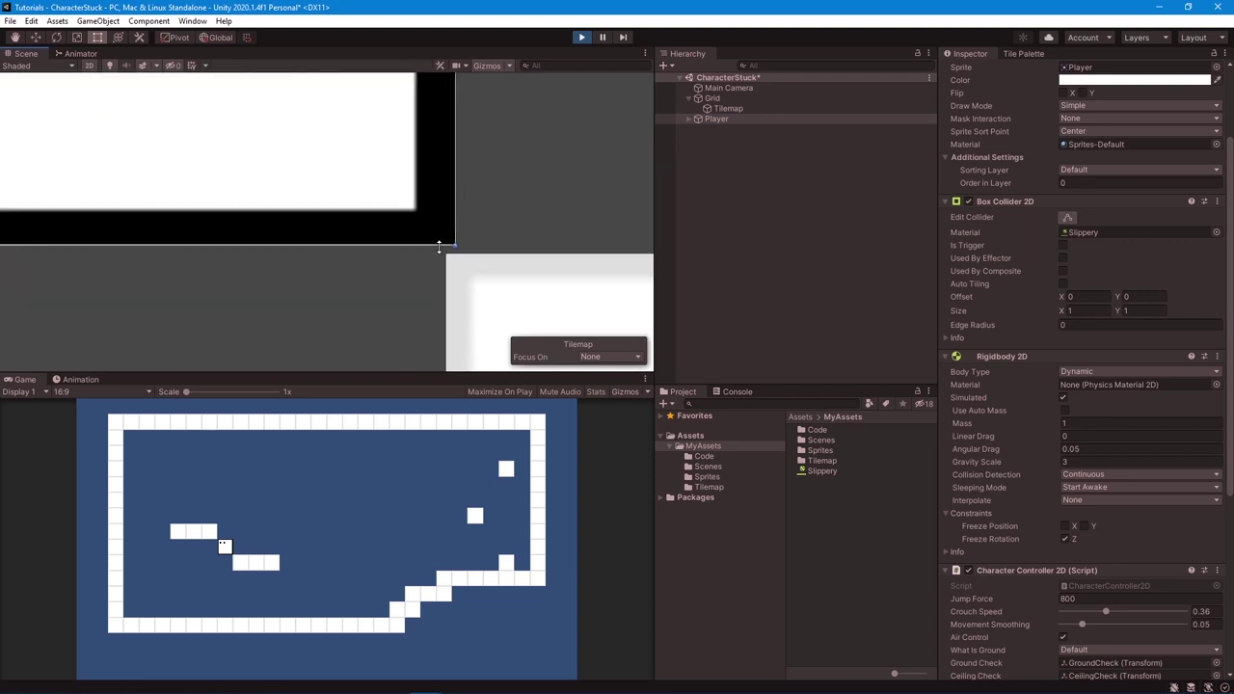
{"action": "middle_click_drag", "start_coordinate": [171, 122], "coordinate": [352, 245]}
{"action": "middle_click_drag", "start_coordinate": [342, 145], "coordinate": [402, 193]}
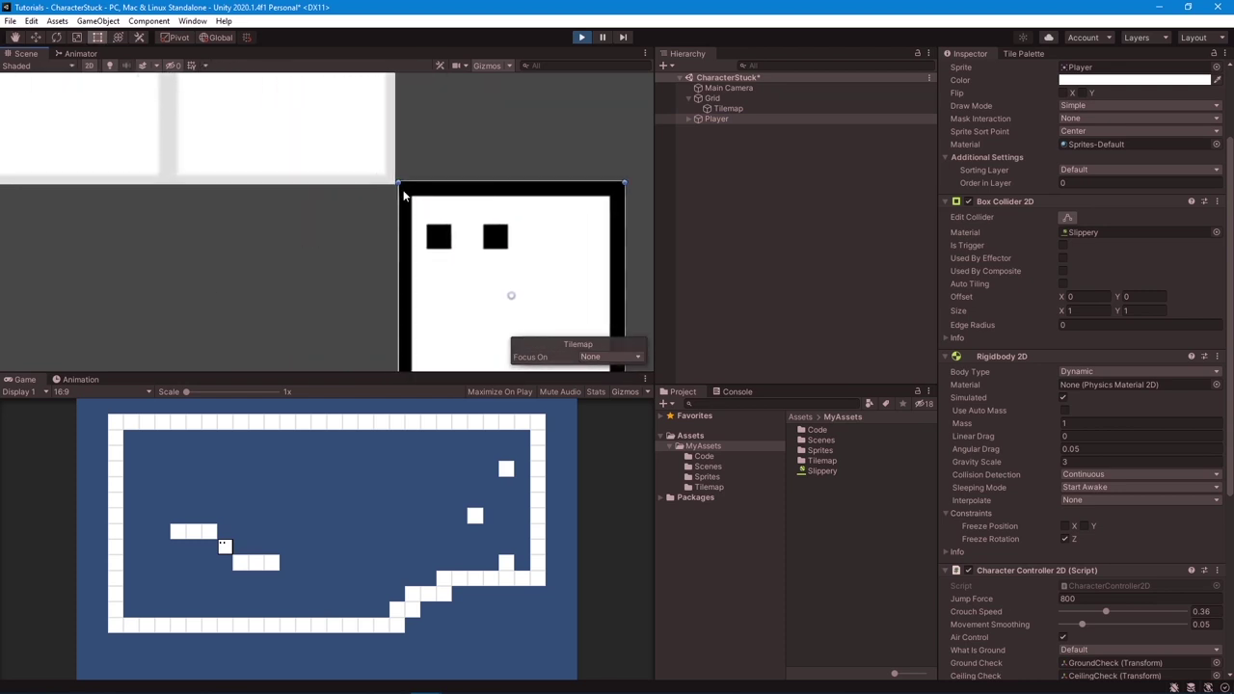
{"action": "scroll", "coordinate": [400, 191], "scroll_direction": "up", "scroll_amount": 8}
{"action": "scroll", "coordinate": [389, 185], "scroll_direction": "down", "scroll_amount": 6}
{"action": "scroll", "coordinate": [413, 231], "scroll_direction": "down", "scroll_amount": 8}
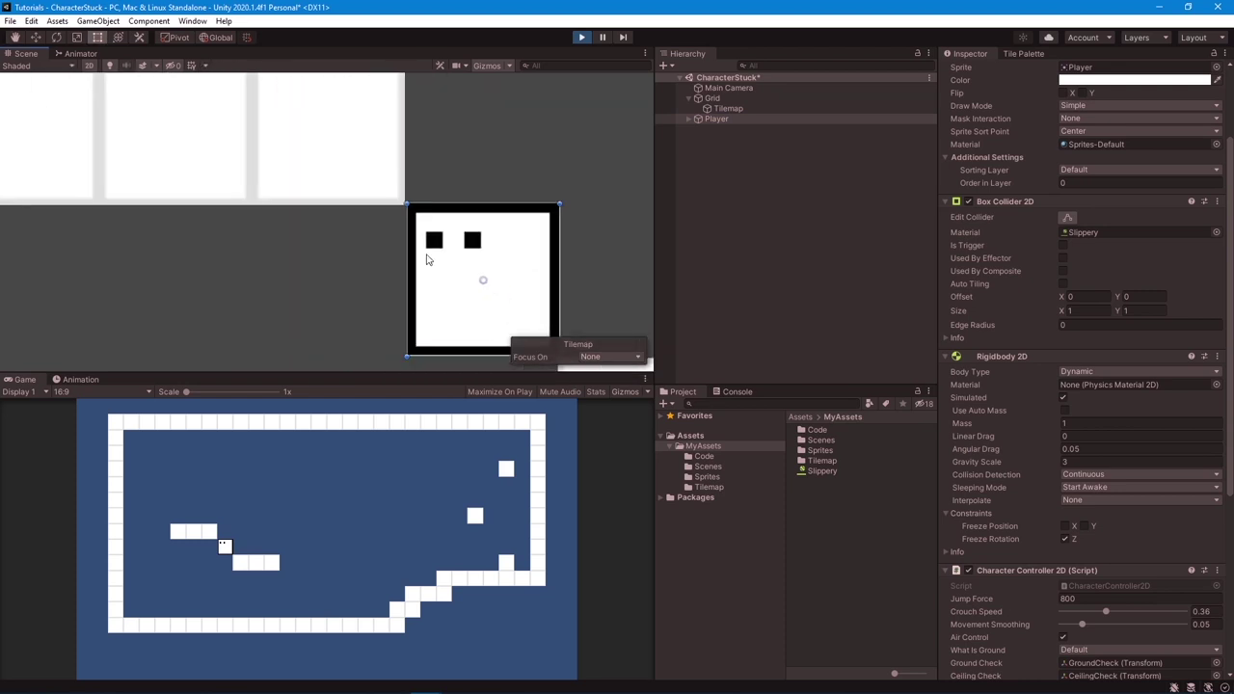
{"action": "middle_click_drag", "start_coordinate": [499, 290], "coordinate": [426, 209]}
Step: Try to move the player right and left from its spot between the two floating platforms, and stop the game
{"action": "left_click", "coordinate": [397, 525]}
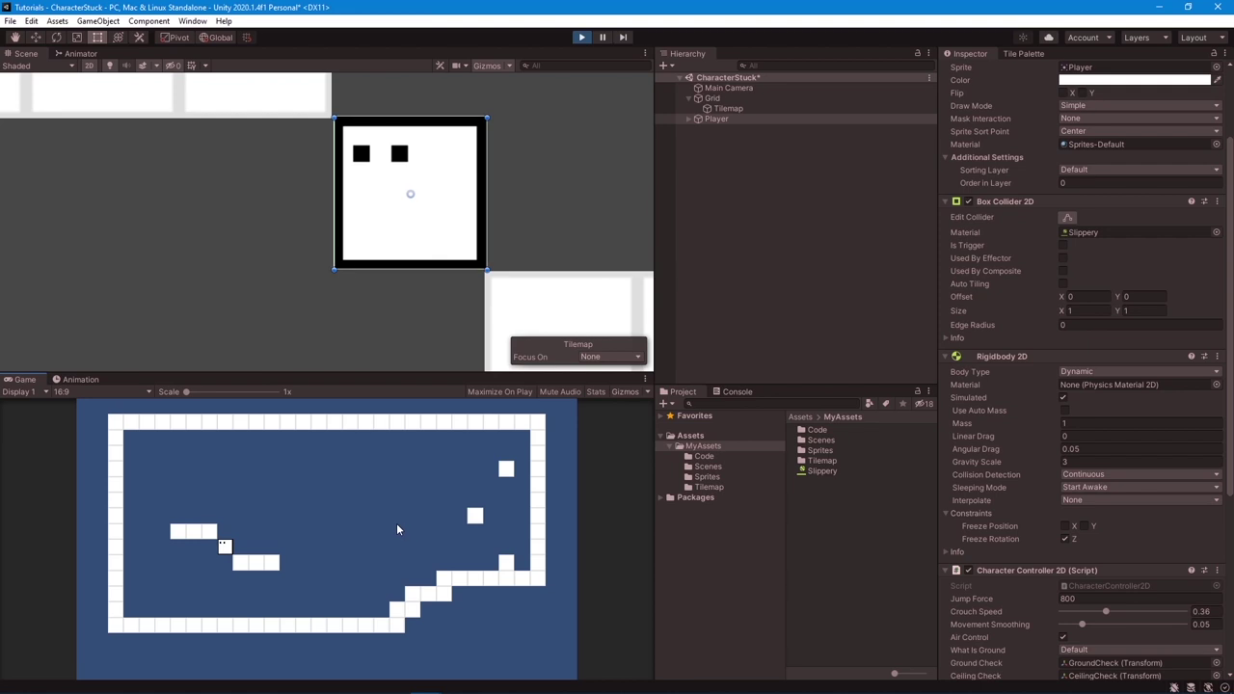
{"action": "key", "text": "d"}
{"action": "key", "text": "a"}
{"action": "scroll", "coordinate": [479, 232], "scroll_direction": "down", "scroll_amount": 6}
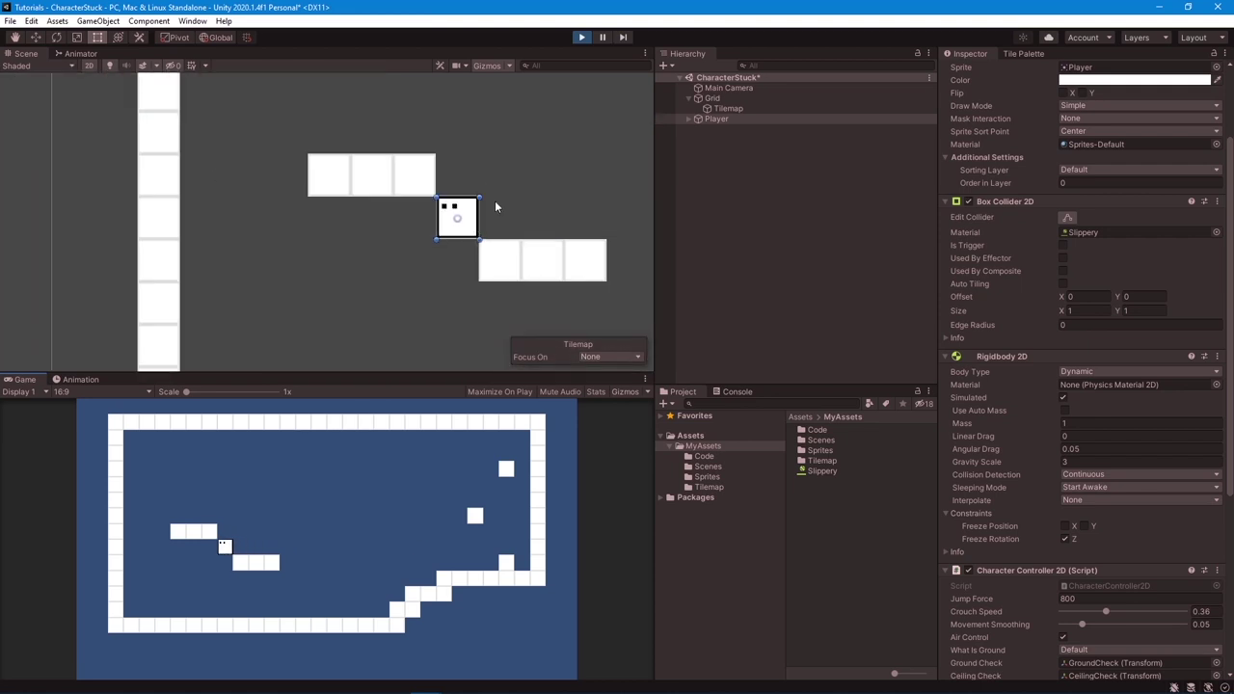
{"action": "left_click", "coordinate": [581, 39]}
Step: Examine the Player's box collider outline against its sprite and the floor tiles, along with its Transform and collider size values
{"action": "scroll", "coordinate": [519, 235], "scroll_direction": "down", "scroll_amount": 10}
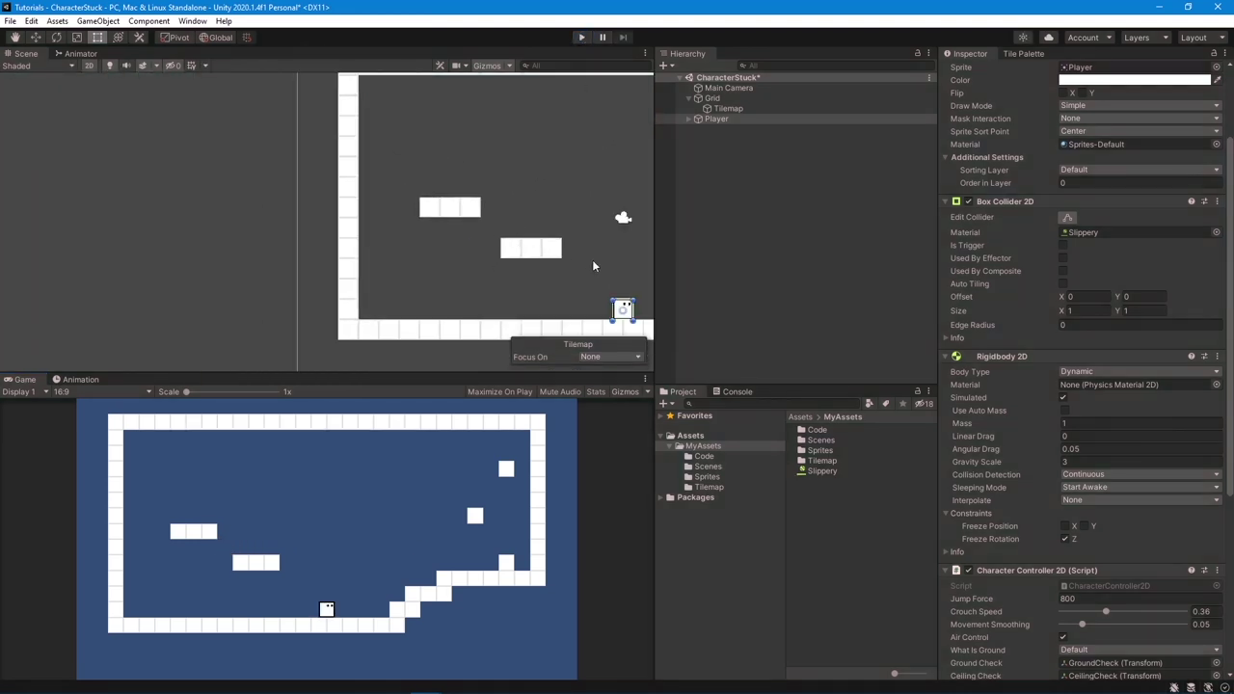
{"action": "middle_click_drag", "start_coordinate": [590, 263], "coordinate": [372, 231]}
{"action": "scroll", "coordinate": [346, 241], "scroll_direction": "down", "scroll_amount": 2}
{"action": "scroll", "coordinate": [377, 217], "scroll_direction": "up", "scroll_amount": 4}
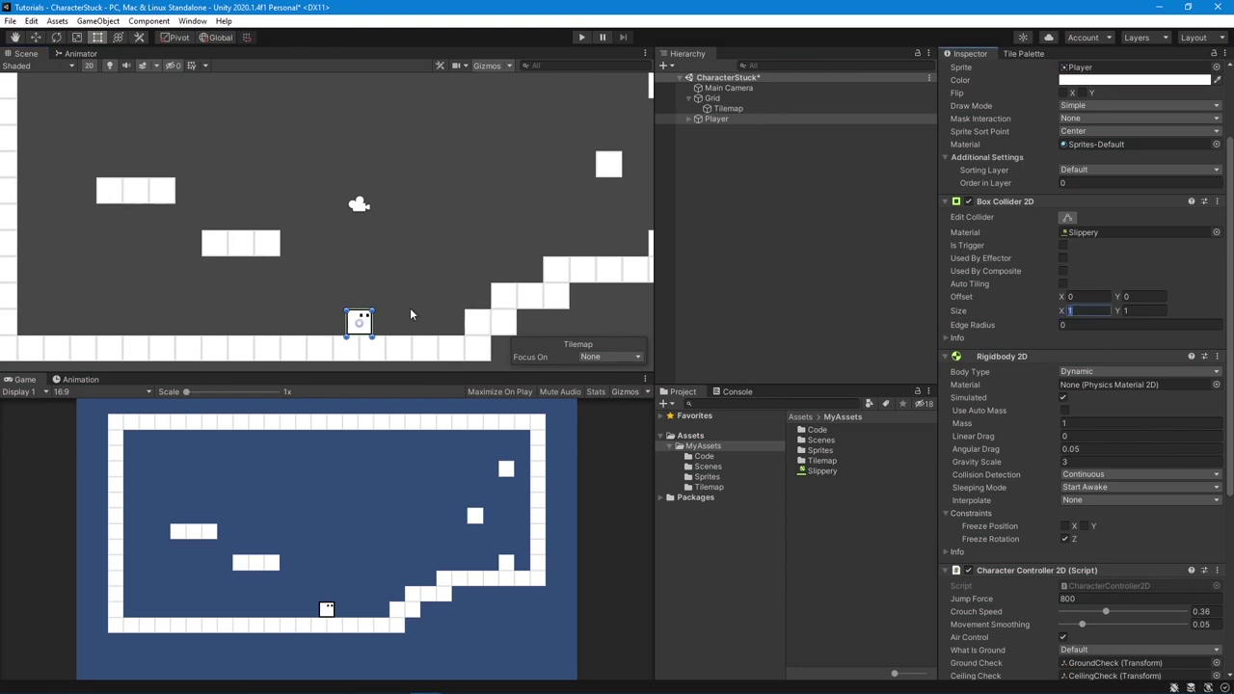
{"action": "scroll", "coordinate": [328, 344], "scroll_direction": "up", "scroll_amount": 8}
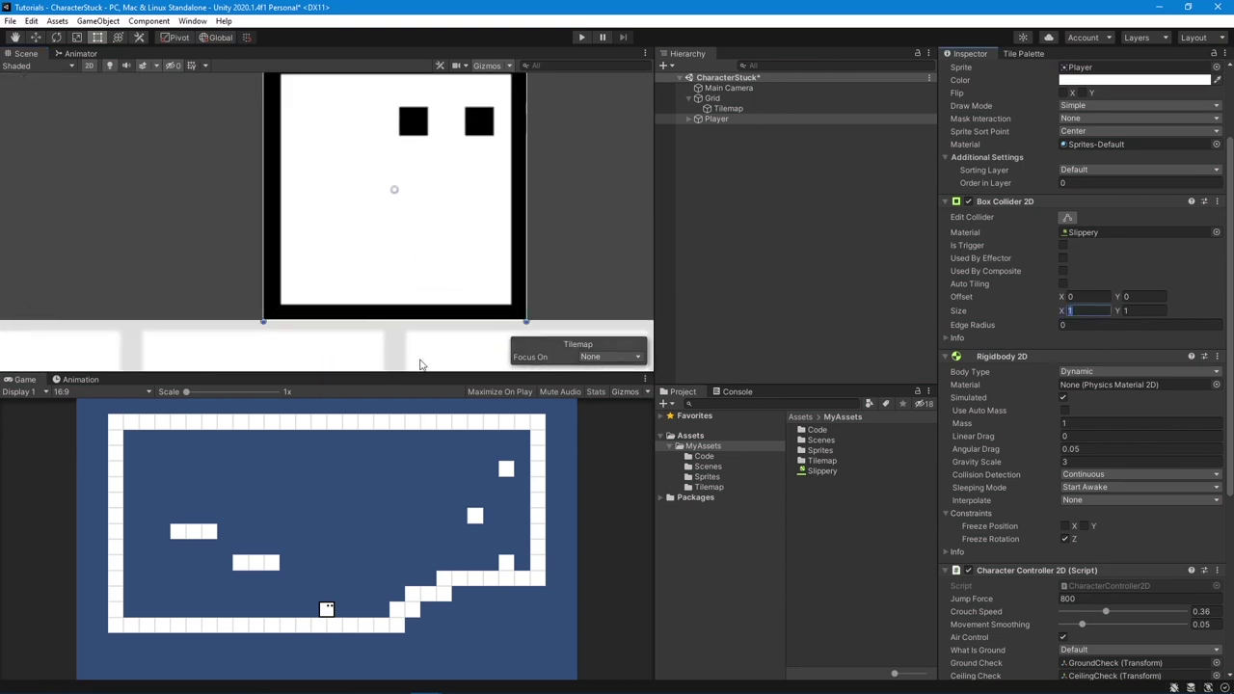
{"action": "scroll", "coordinate": [419, 273], "scroll_direction": "down", "scroll_amount": 4}
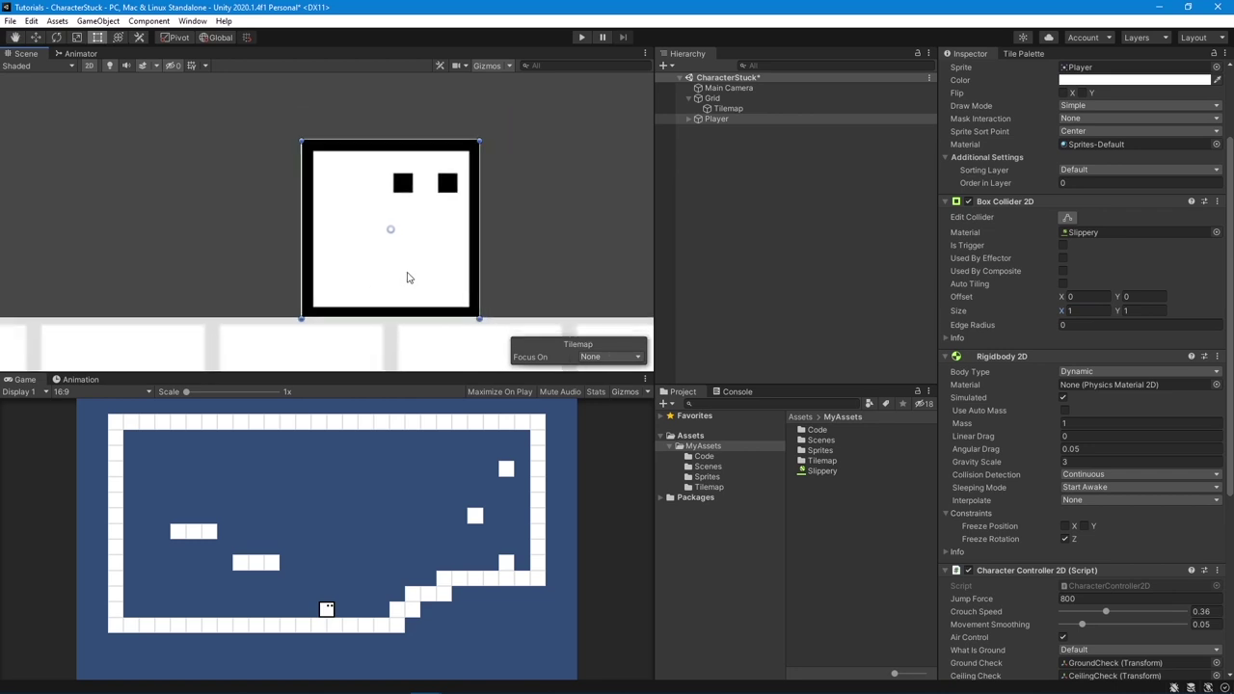
{"action": "scroll", "coordinate": [407, 278], "scroll_direction": "down", "scroll_amount": 1}
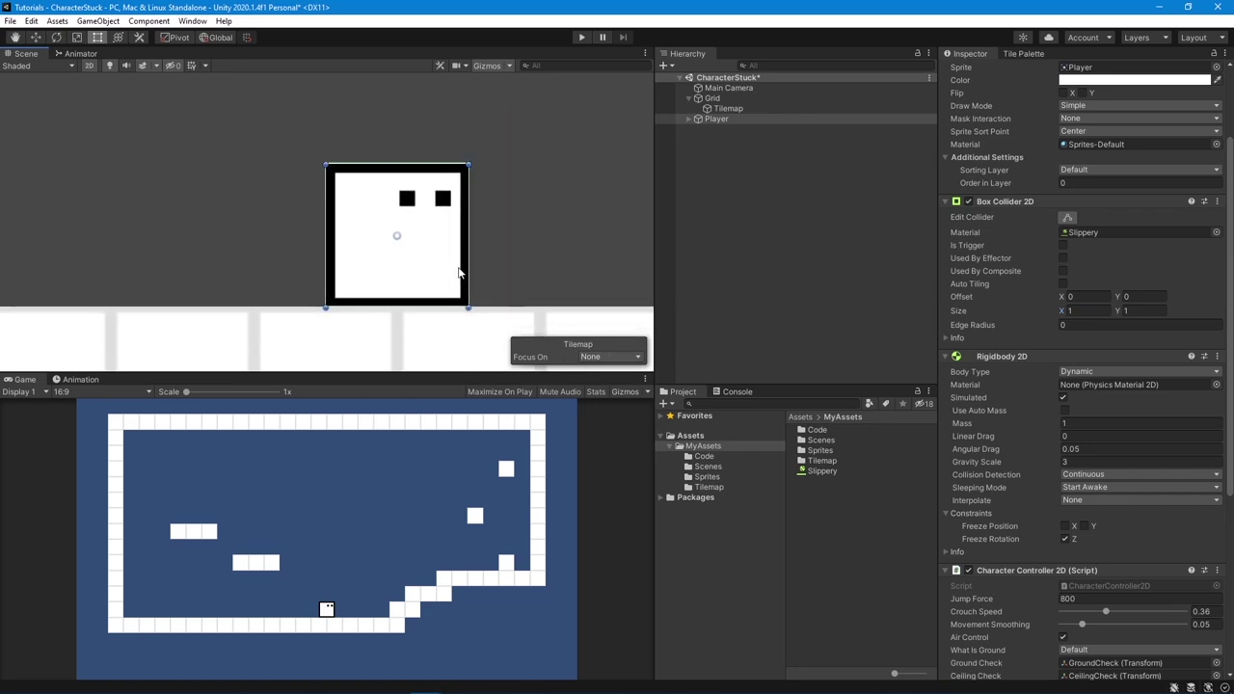
{"action": "scroll", "coordinate": [1095, 298], "scroll_direction": "up", "scroll_amount": 3}
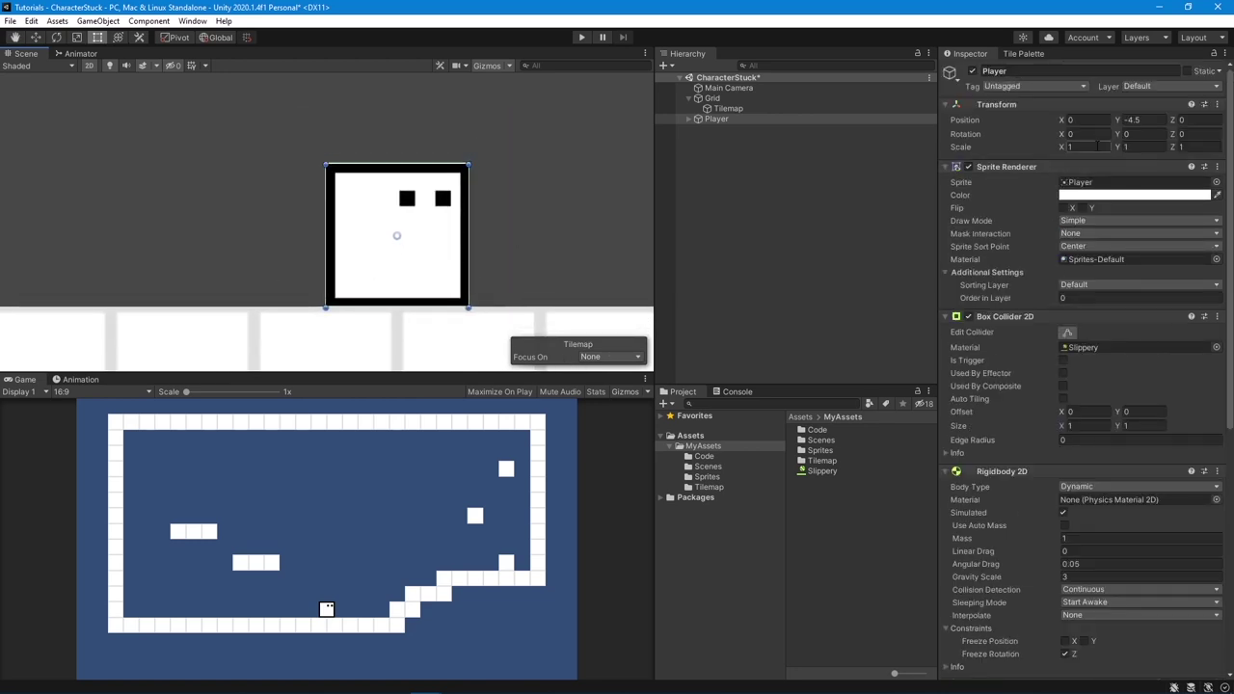
{"action": "scroll", "coordinate": [515, 219], "scroll_direction": "down", "scroll_amount": 1}
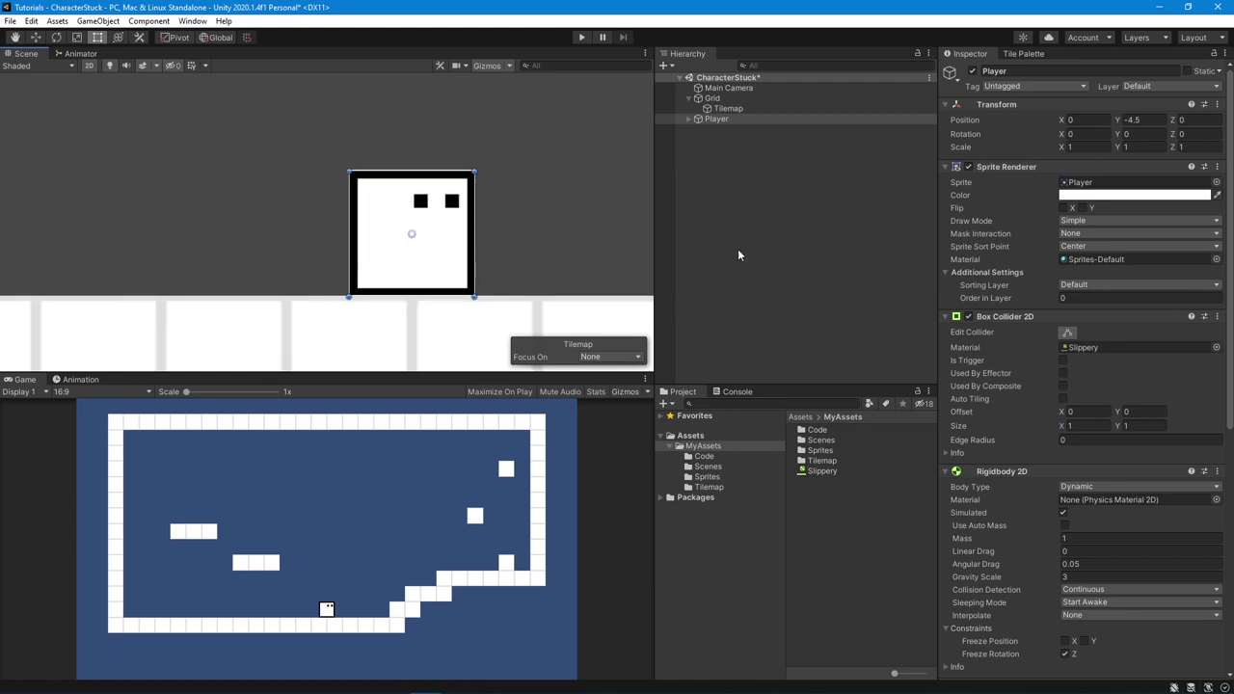
{"action": "scroll", "coordinate": [1121, 353], "scroll_direction": "down", "scroll_amount": 3}
{"action": "middle_click_drag", "start_coordinate": [472, 286], "coordinate": [453, 269]}
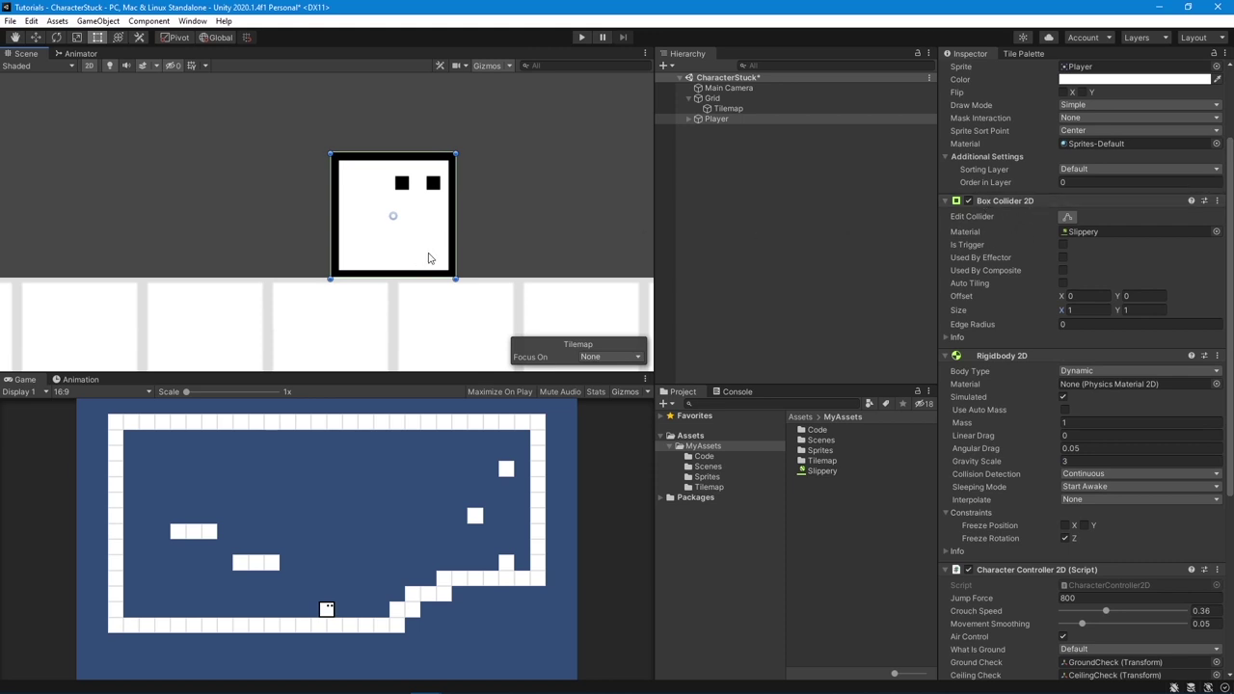
{"action": "scroll", "coordinate": [396, 253], "scroll_direction": "up", "scroll_amount": 4}
{"action": "scroll", "coordinate": [356, 281], "scroll_direction": "down", "scroll_amount": 5}
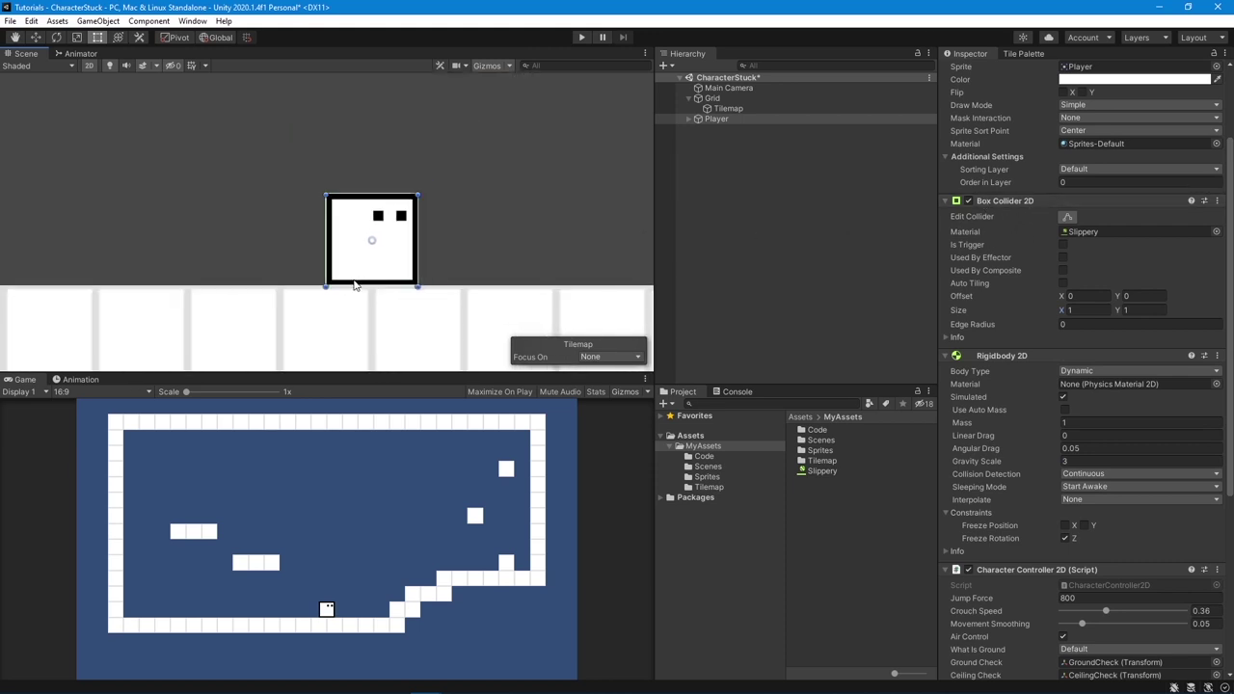
{"action": "scroll", "coordinate": [399, 222], "scroll_direction": "up", "scroll_amount": 4}
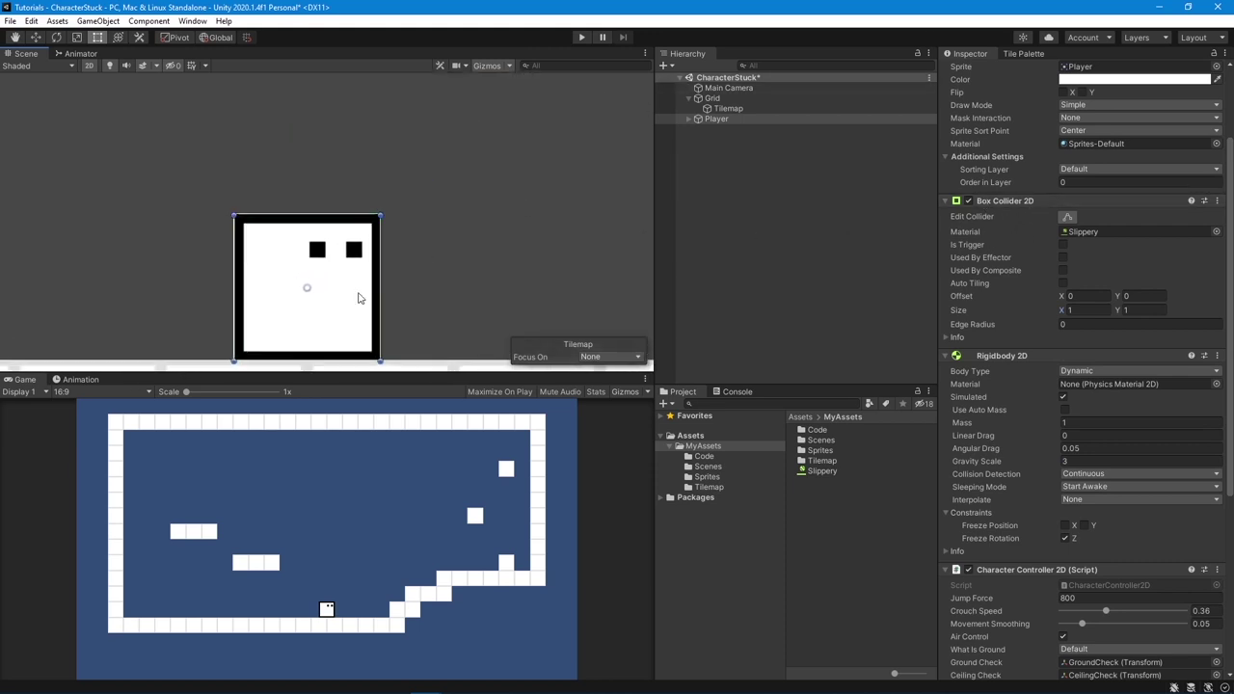
Step: Run the game, examine the gap between the Player's bottom edge and the floor tiles, and stop the game
{"action": "left_click", "coordinate": [583, 36]}
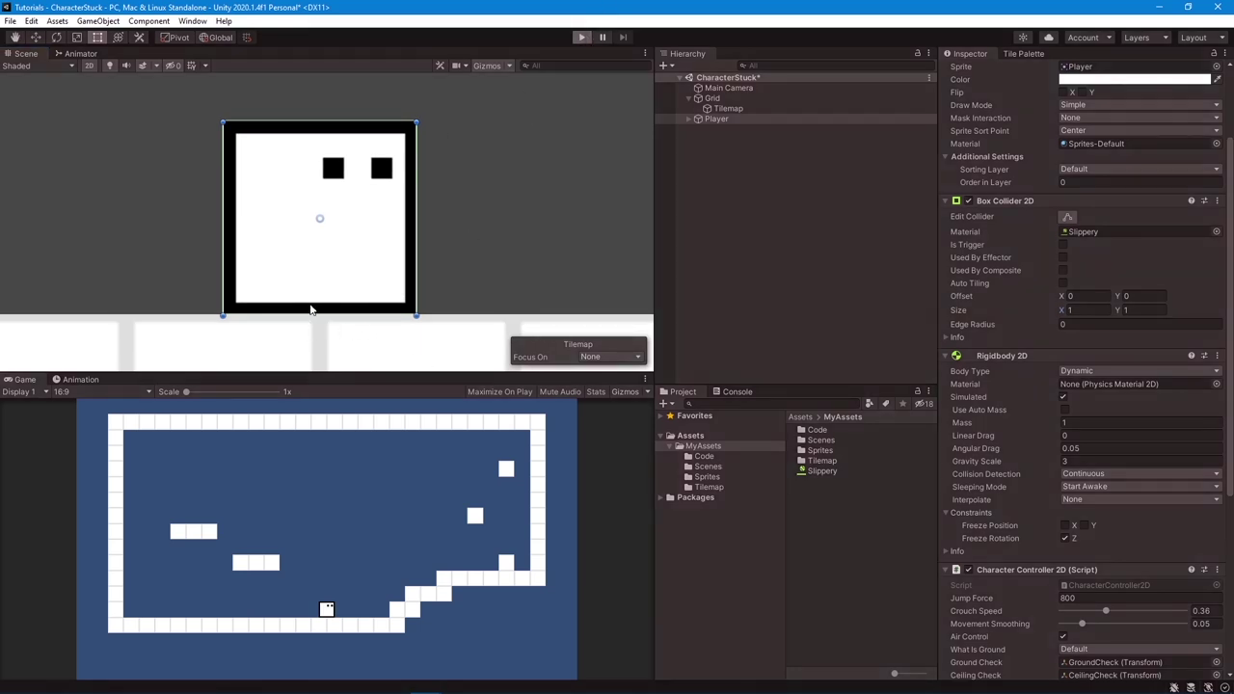
{"action": "scroll", "coordinate": [386, 313], "scroll_direction": "up", "scroll_amount": 4}
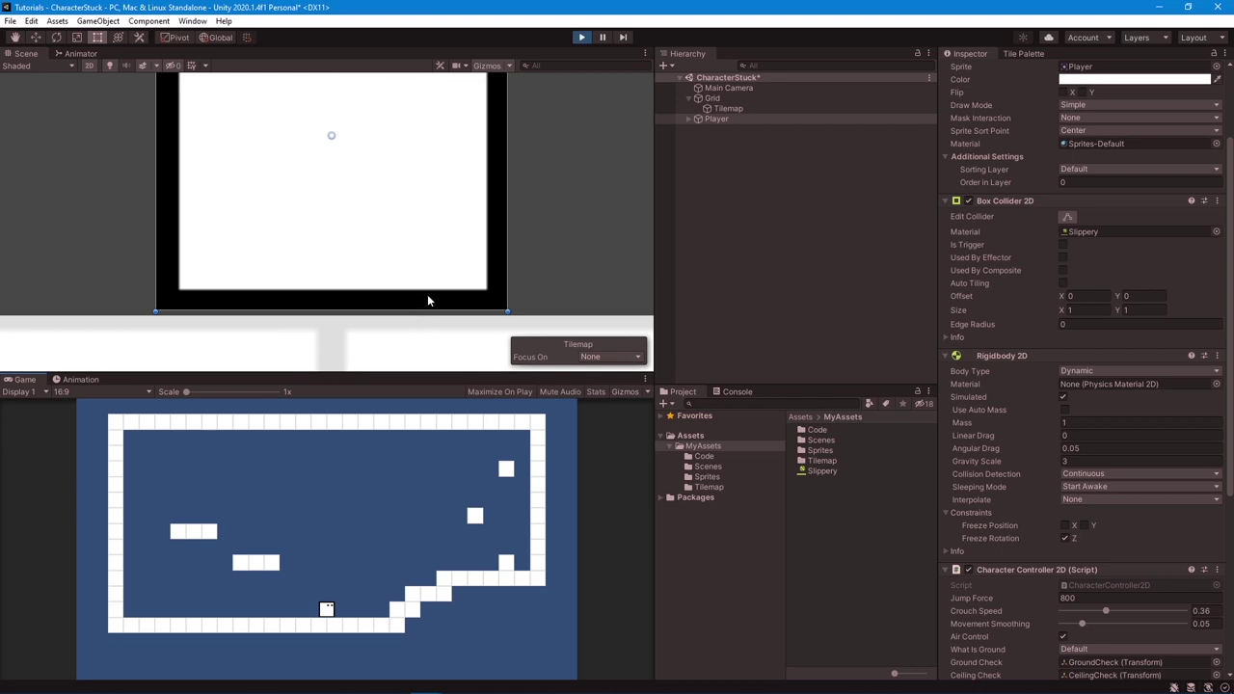
{"action": "scroll", "coordinate": [428, 300], "scroll_direction": "down", "scroll_amount": 5}
{"action": "scroll", "coordinate": [284, 322], "scroll_direction": "up", "scroll_amount": 4}
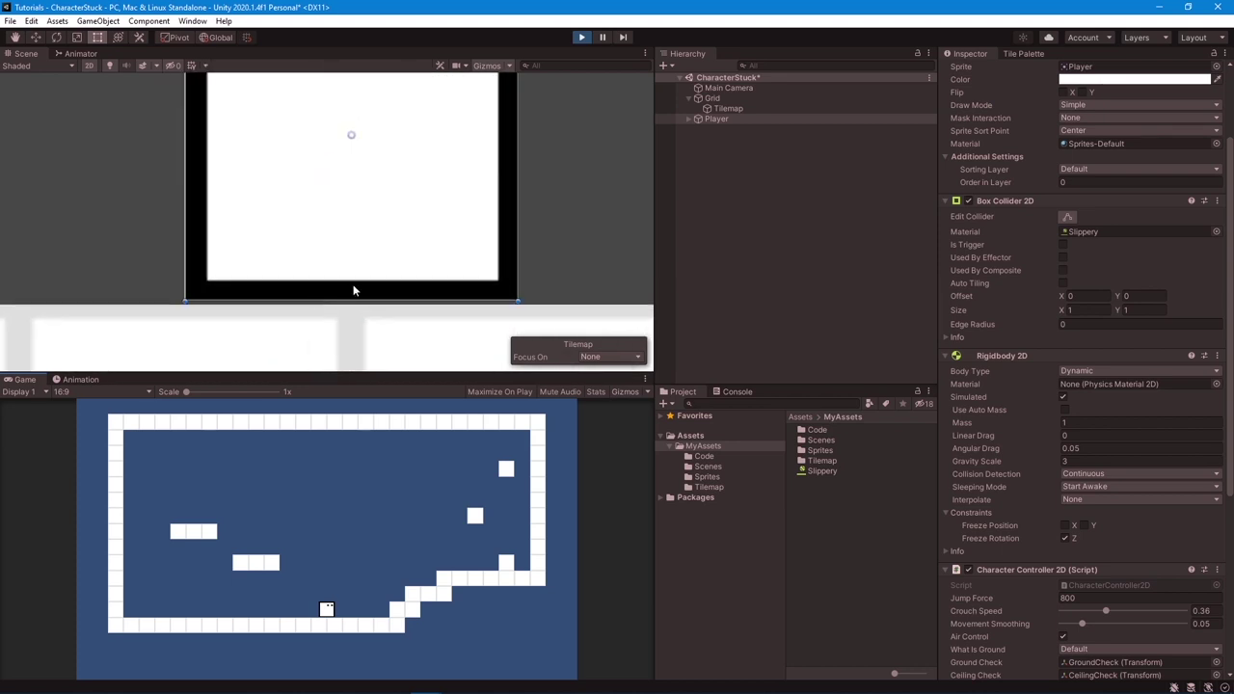
{"action": "left_click", "coordinate": [581, 37]}
Step: Set the size of the Player's Box Collider 2D to X 0.95 and Y 0.97
{"action": "scroll", "coordinate": [471, 242], "scroll_direction": "down", "scroll_amount": 5}
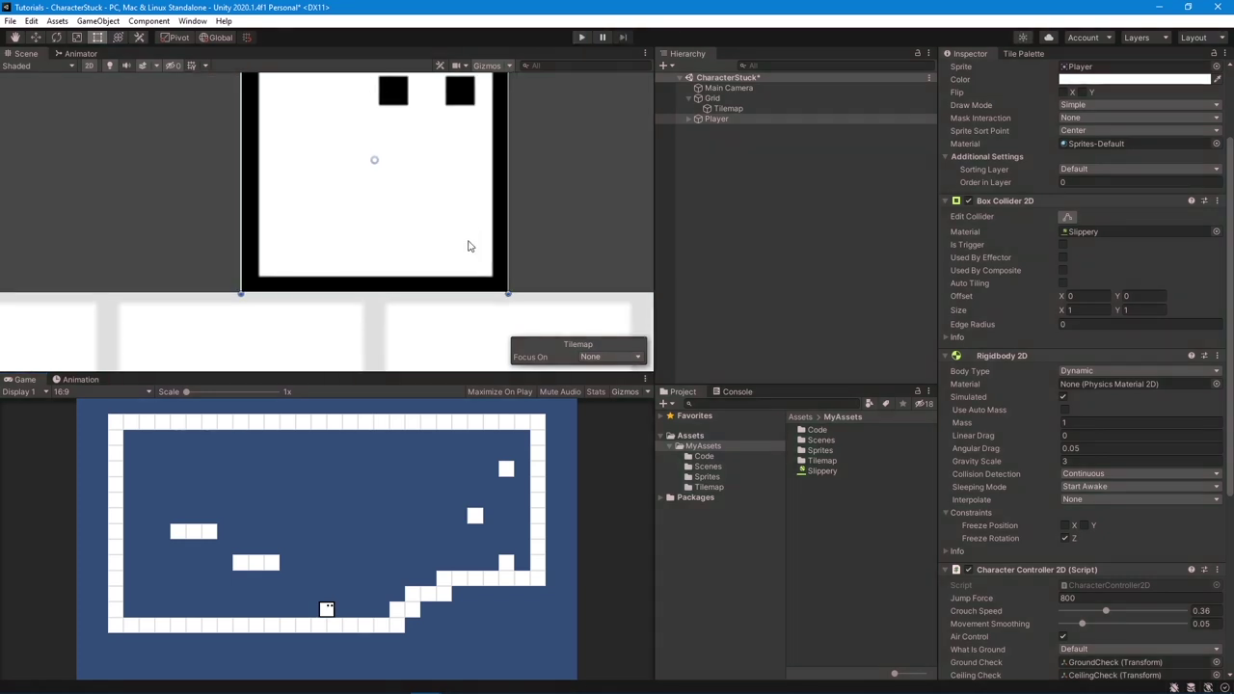
{"action": "left_click", "coordinate": [1077, 310]}
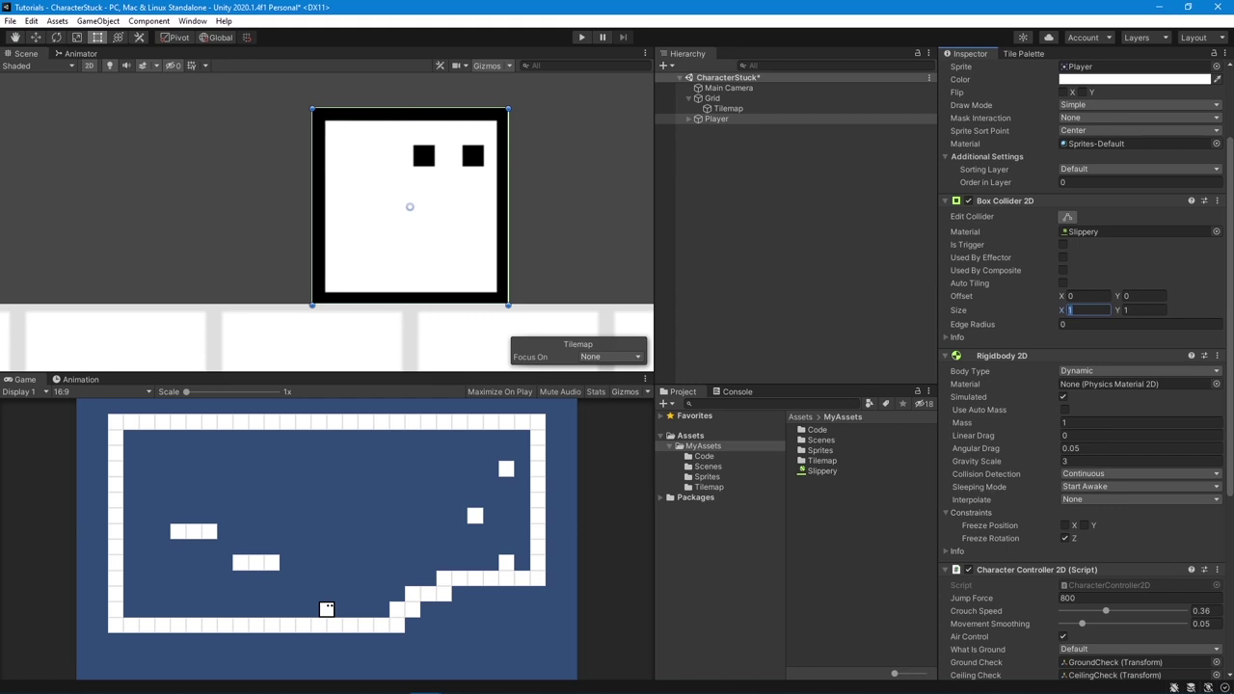
{"action": "type", "text": "0"}
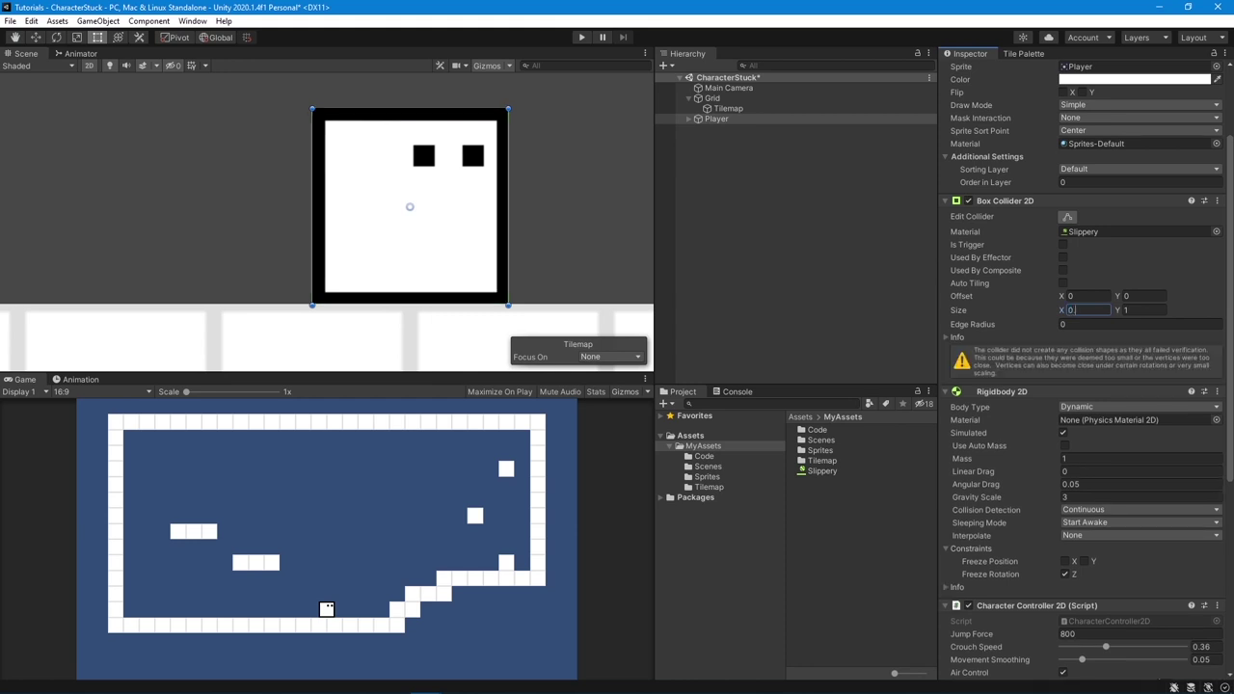
{"action": "type", "text": ".95"}
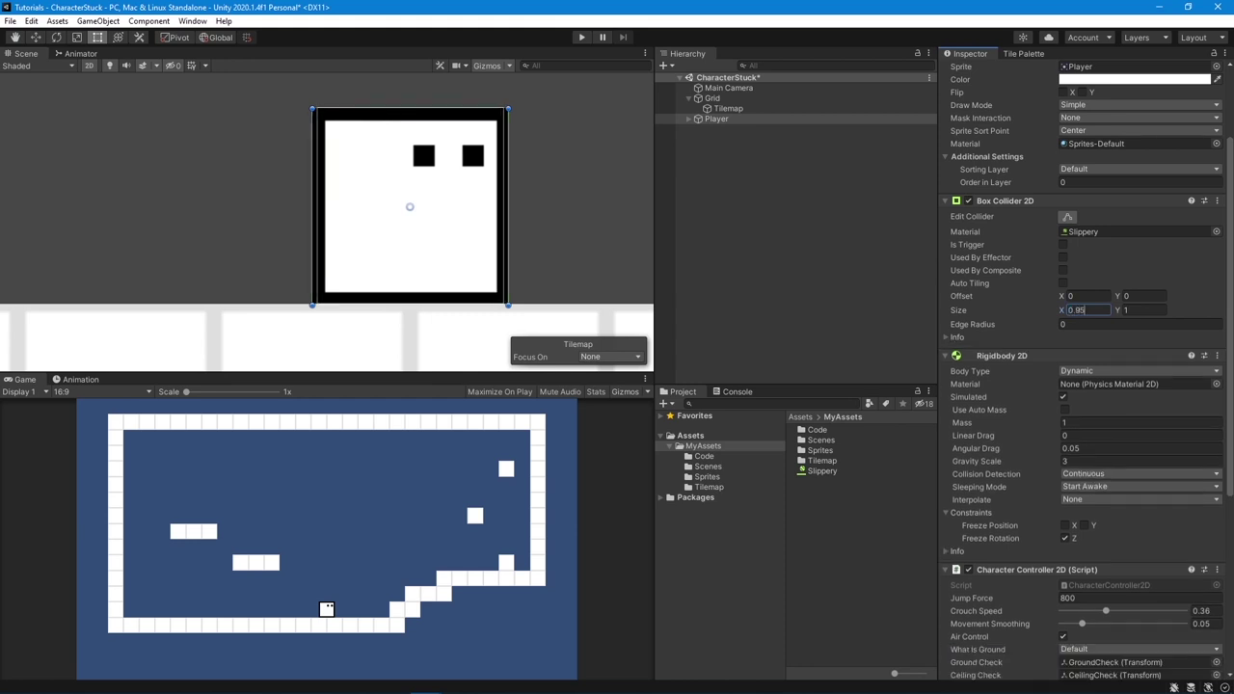
{"action": "key", "text": "Tab"}
{"action": "type", "text": "0.97"}
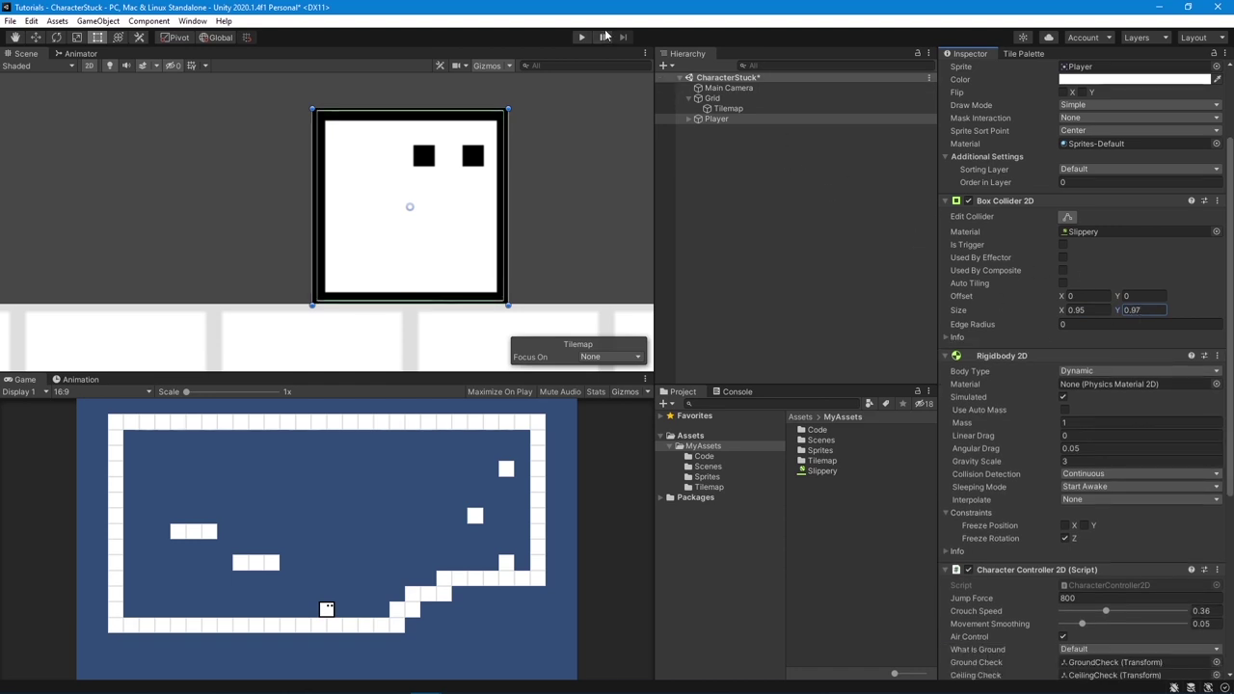
Step: Run the game and examine the Player's lower-left corner and collider outline against the floor
{"action": "key", "text": "ctrl+p"}
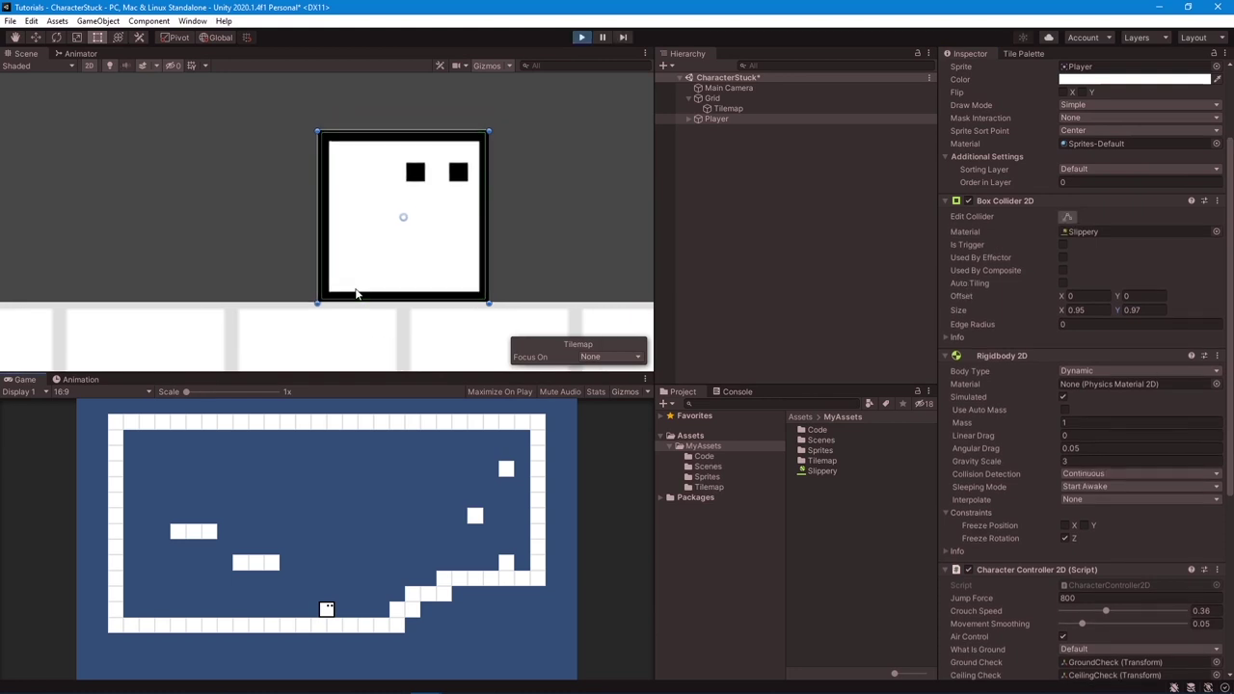
{"action": "scroll", "coordinate": [383, 304], "scroll_direction": "up", "scroll_amount": 1}
{"action": "scroll", "coordinate": [255, 307], "scroll_direction": "up", "scroll_amount": 4}
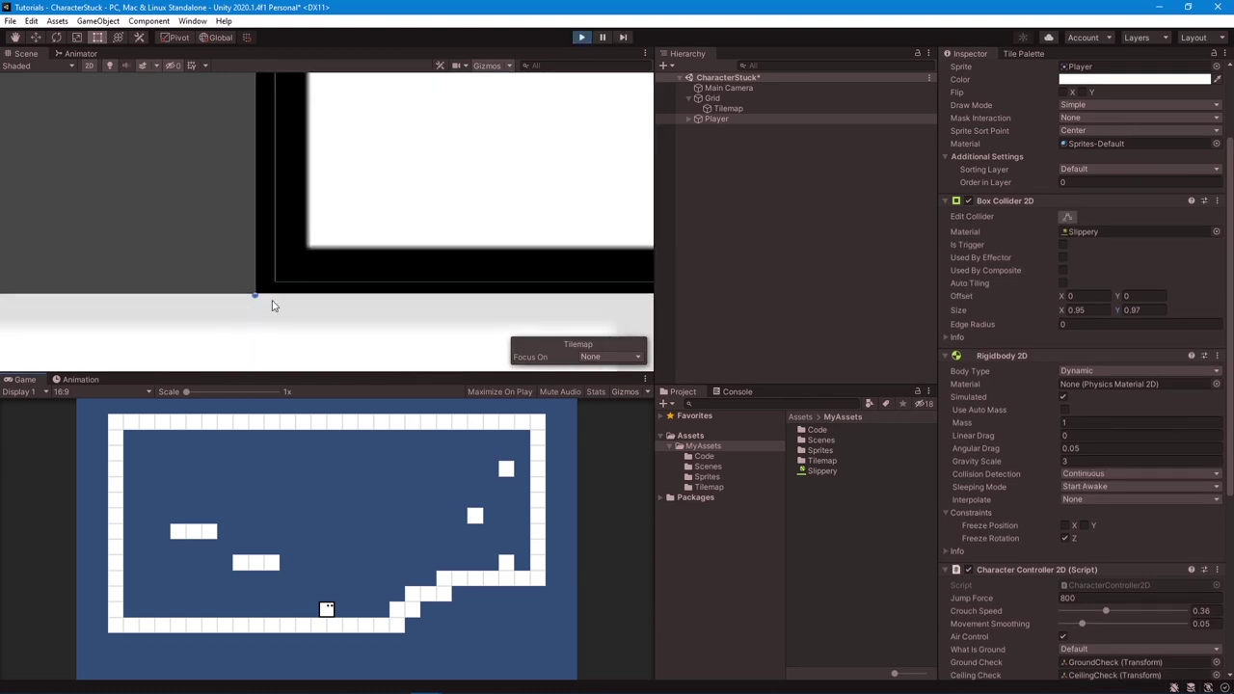
{"action": "scroll", "coordinate": [280, 303], "scroll_direction": "down", "scroll_amount": 5}
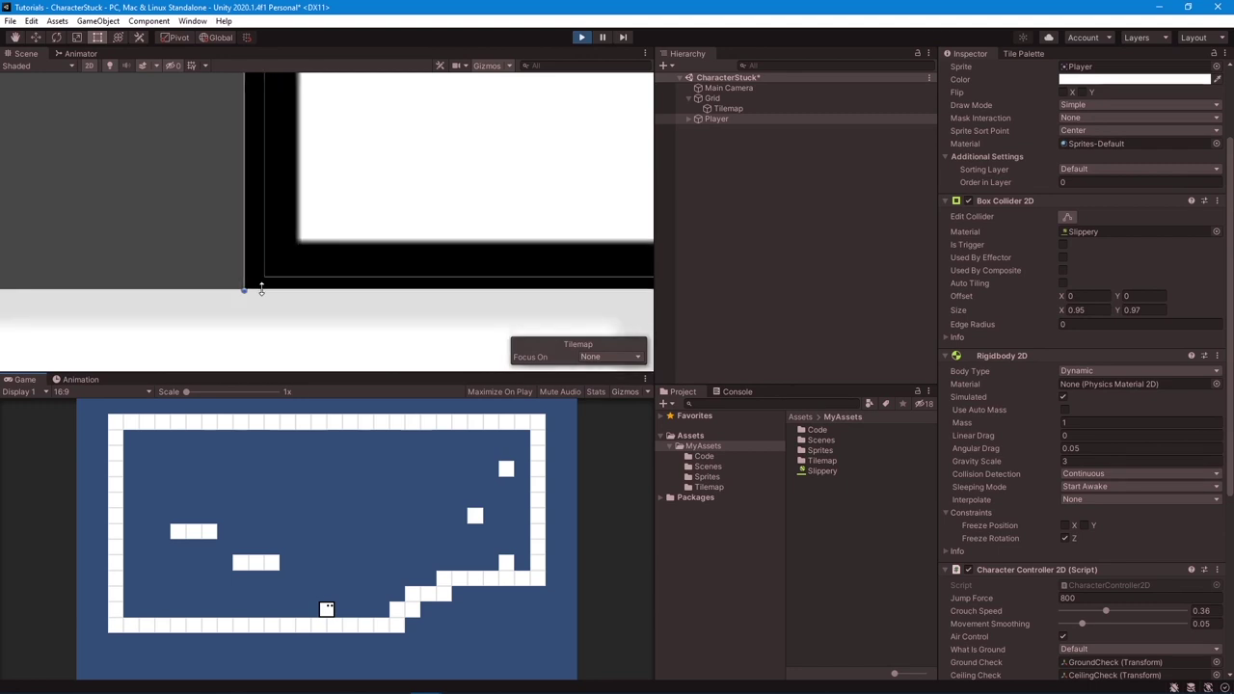
{"action": "scroll", "coordinate": [312, 302], "scroll_direction": "down", "scroll_amount": 3}
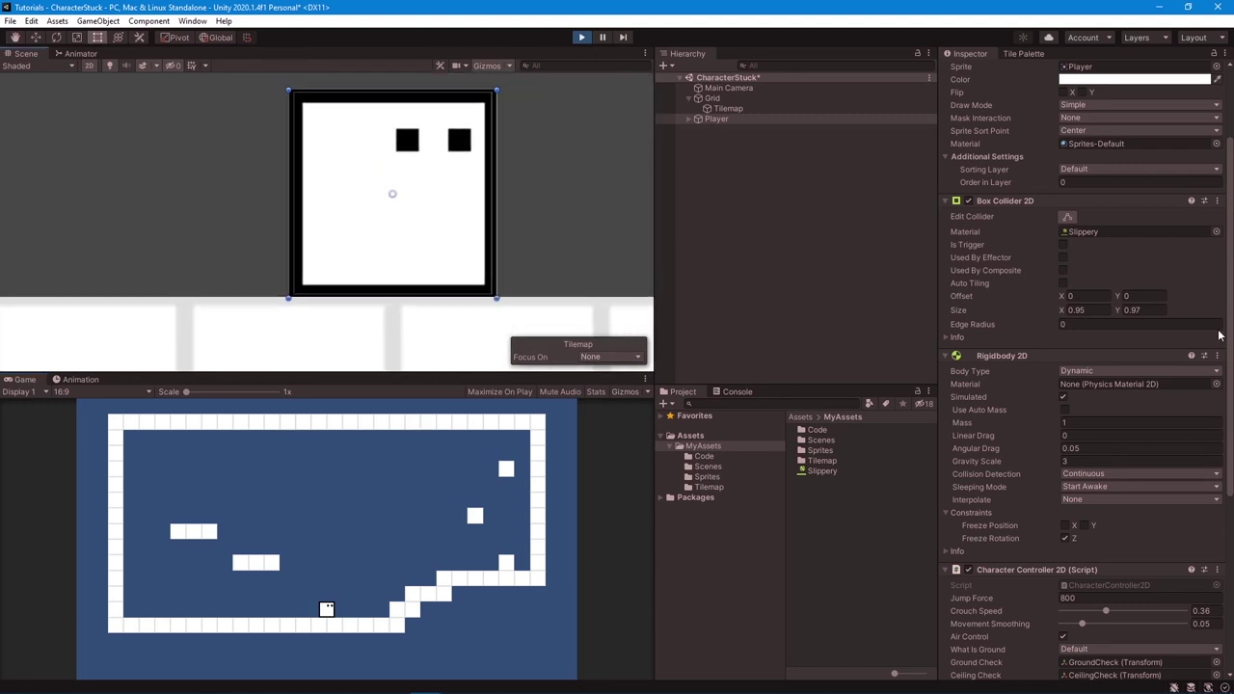
Step: Set the Box Collider 2D's Y size to 0.98 while the game runs and check the Player's bottom edge against the floor
{"action": "left_click", "coordinate": [1144, 312]}
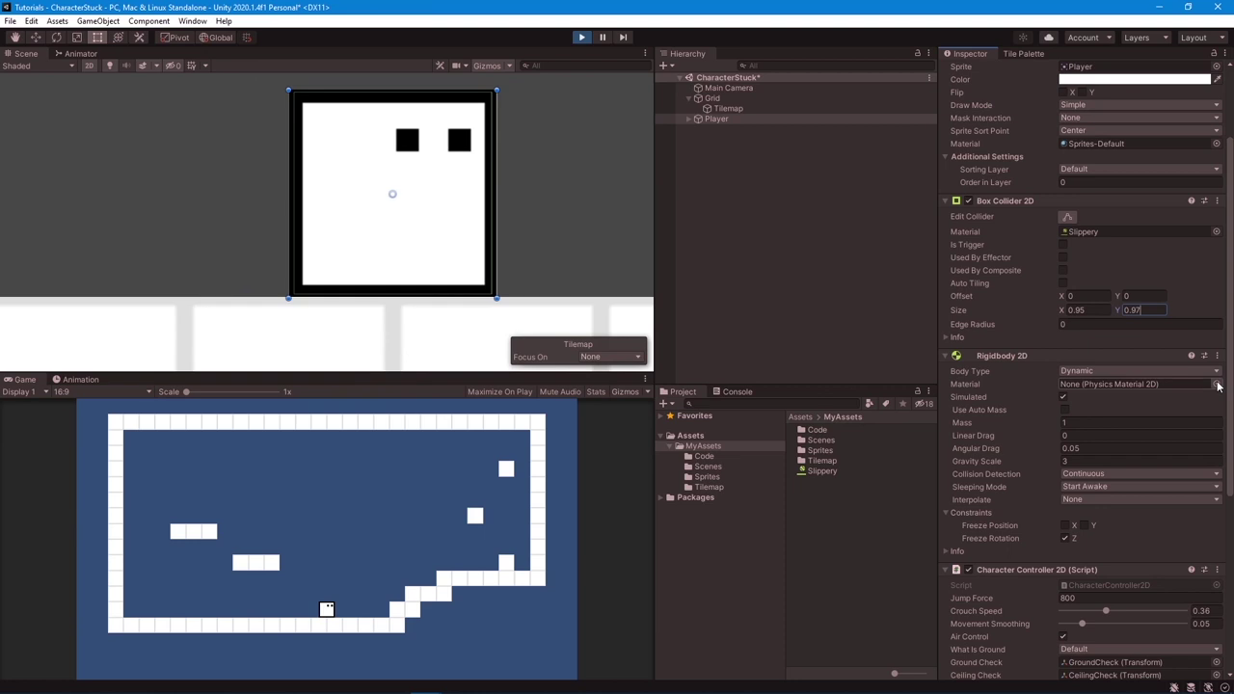
{"action": "key", "text": "BackSpace"}
{"action": "type", "text": "8"}
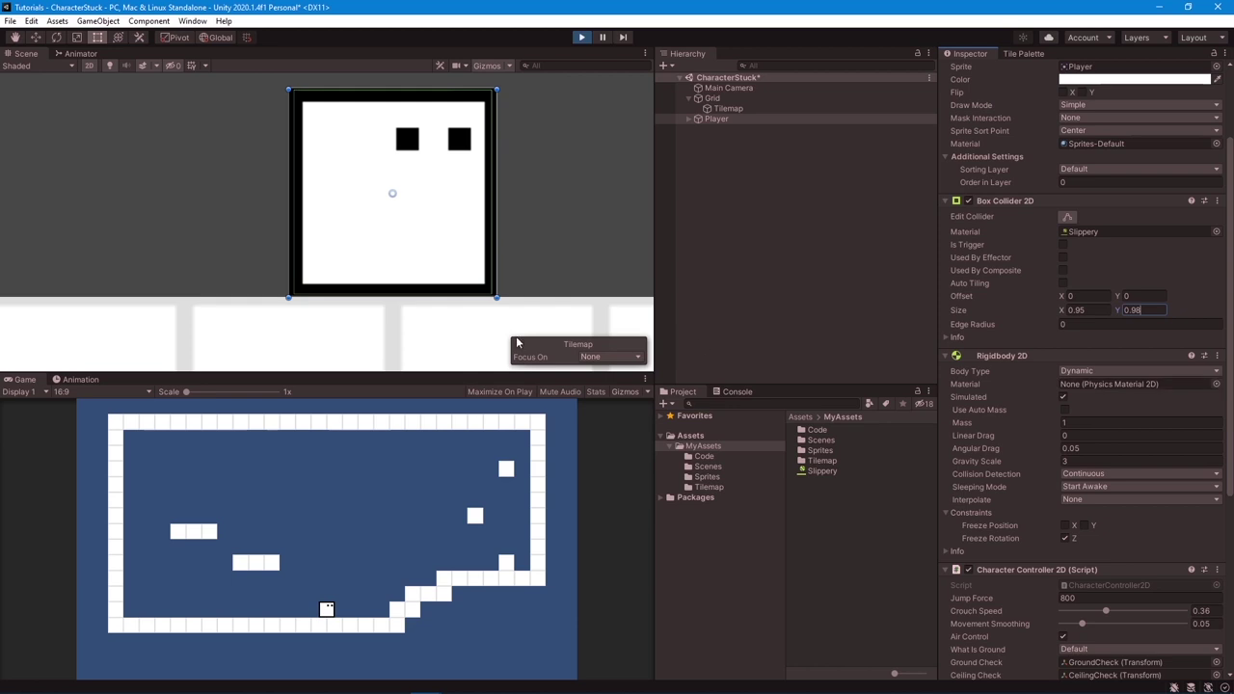
{"action": "scroll", "coordinate": [482, 297], "scroll_direction": "up", "scroll_amount": 6}
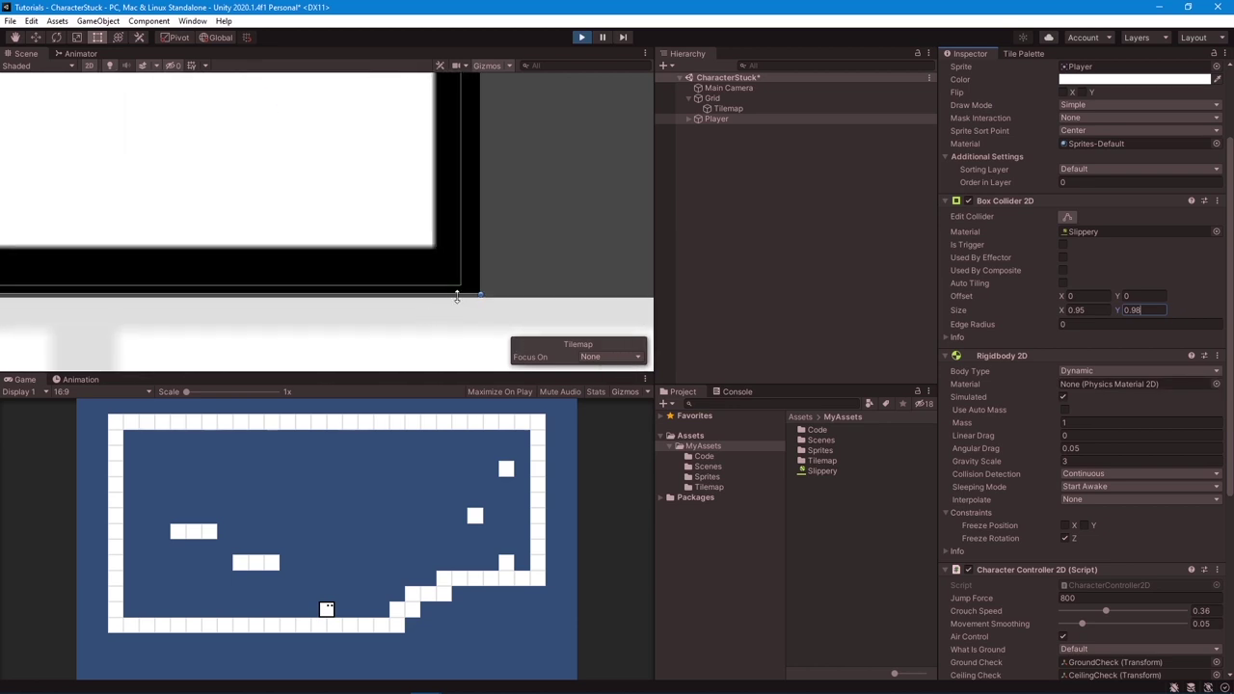
{"action": "scroll", "coordinate": [457, 297], "scroll_direction": "down", "scroll_amount": 5}
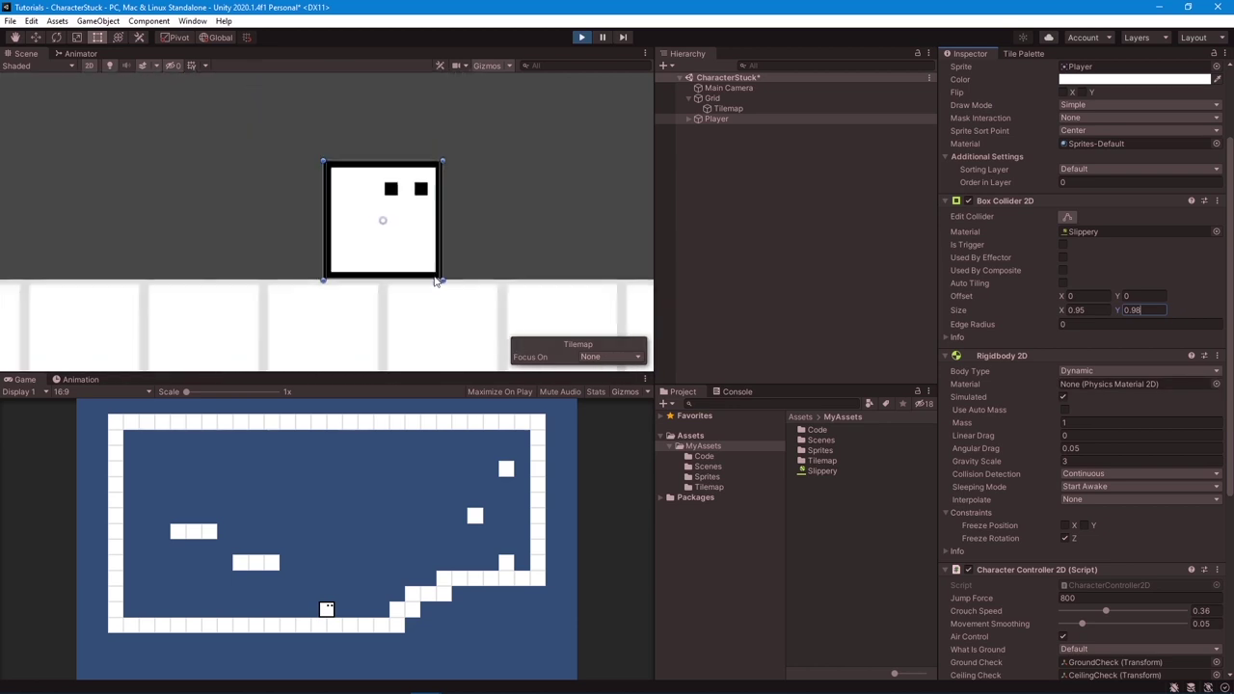
{"action": "scroll", "coordinate": [439, 280], "scroll_direction": "down", "scroll_amount": 4}
{"action": "middle_click_drag", "start_coordinate": [576, 262], "coordinate": [318, 253]}
{"action": "scroll", "coordinate": [270, 279], "scroll_direction": "down", "scroll_amount": 6}
{"action": "scroll", "coordinate": [188, 270], "scroll_direction": "up", "scroll_amount": 8}
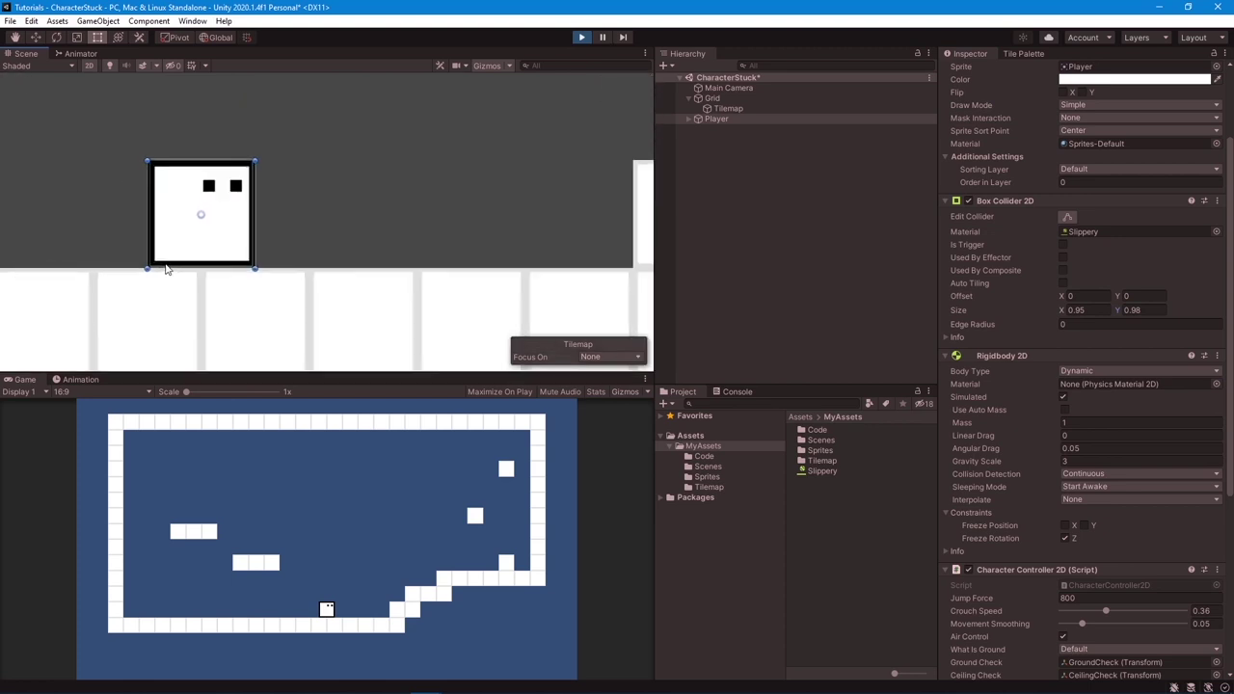
Step: Set the Box Collider 2D's Y size to 0.96 while the game runs and check the Player's lower-right corner against the floor
{"action": "scroll", "coordinate": [192, 276], "scroll_direction": "up", "scroll_amount": 5}
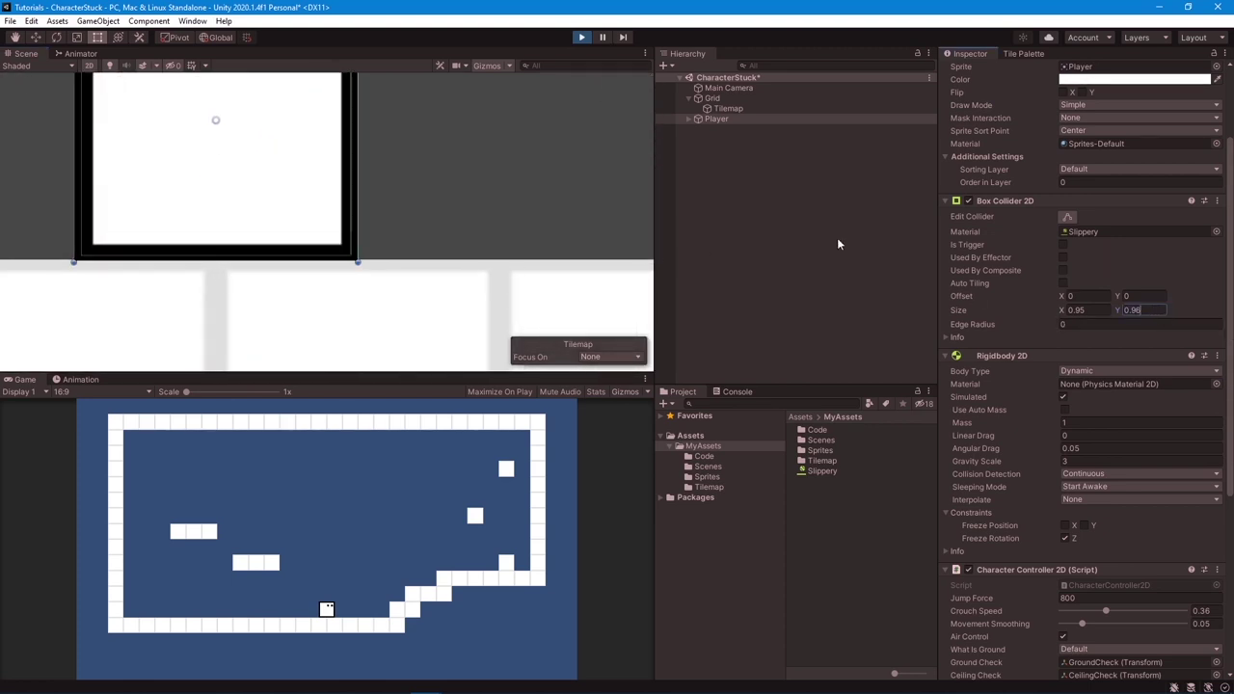
{"action": "scroll", "coordinate": [370, 266], "scroll_direction": "up", "scroll_amount": 2}
{"action": "scroll", "coordinate": [379, 267], "scroll_direction": "up", "scroll_amount": 1}
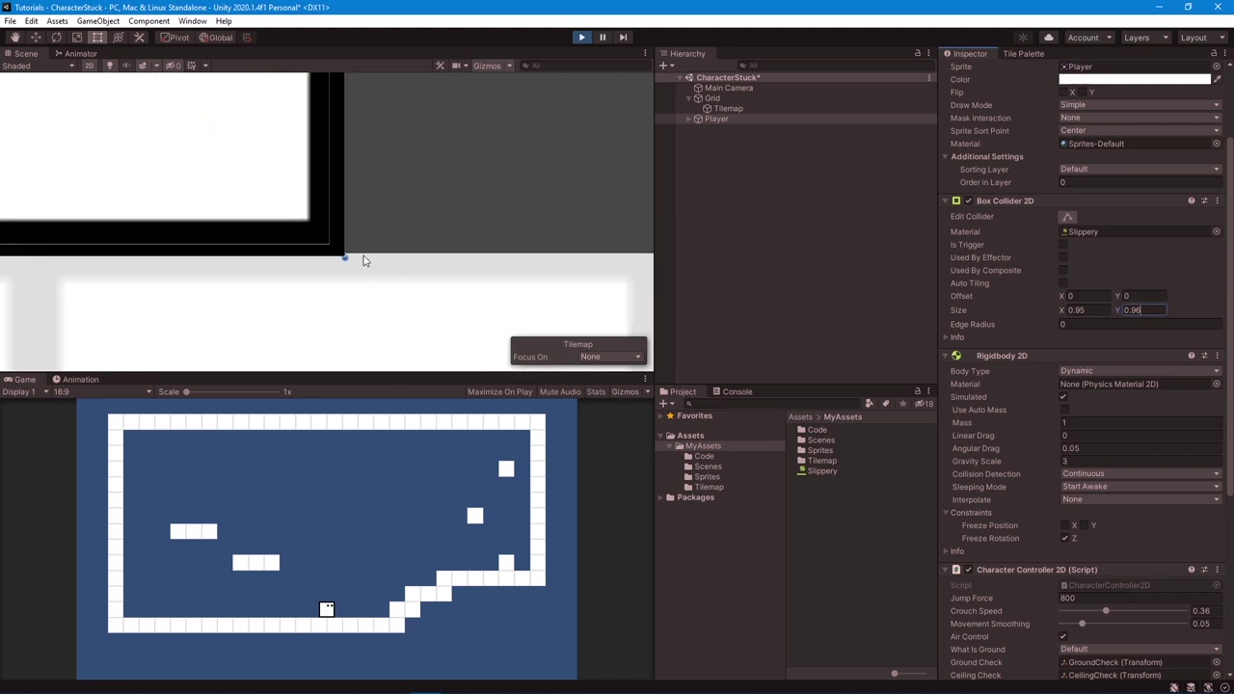
Step: Examine the Player's lower corners and bottom edge against the floor tiles in the running scene
{"action": "middle_click_drag", "start_coordinate": [218, 247], "coordinate": [338, 231]}
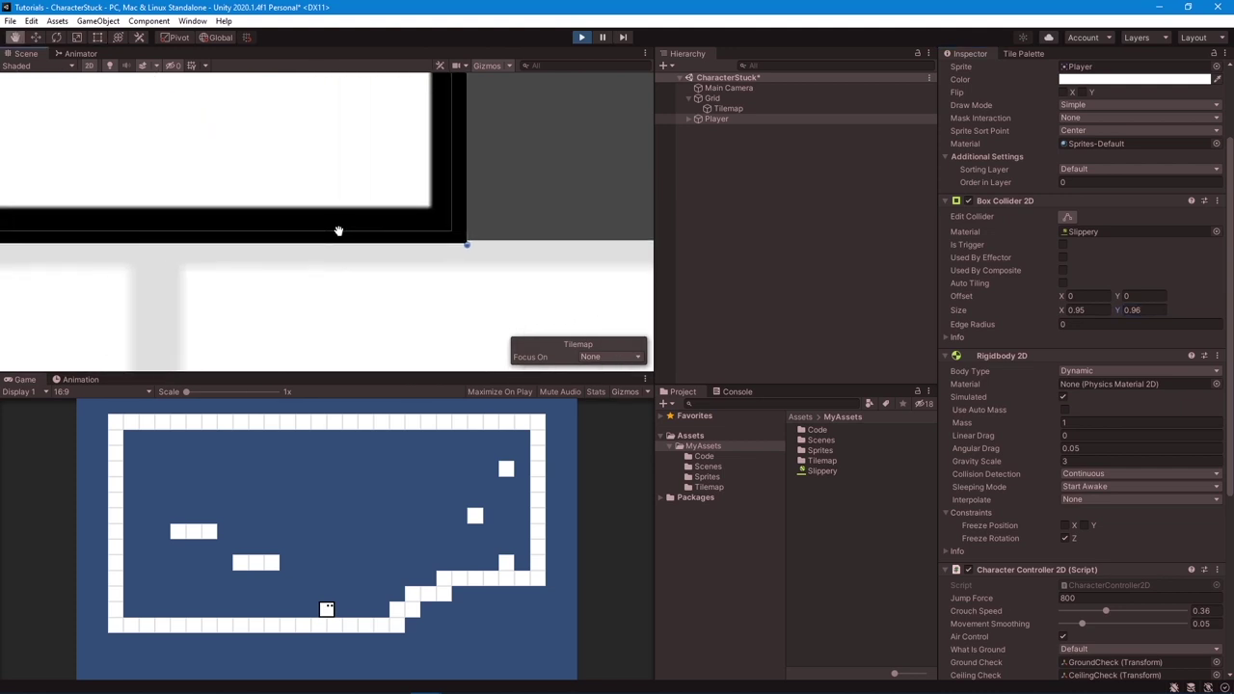
{"action": "scroll", "coordinate": [350, 261], "scroll_direction": "down", "scroll_amount": 6}
{"action": "middle_click_drag", "start_coordinate": [258, 203], "coordinate": [296, 241]}
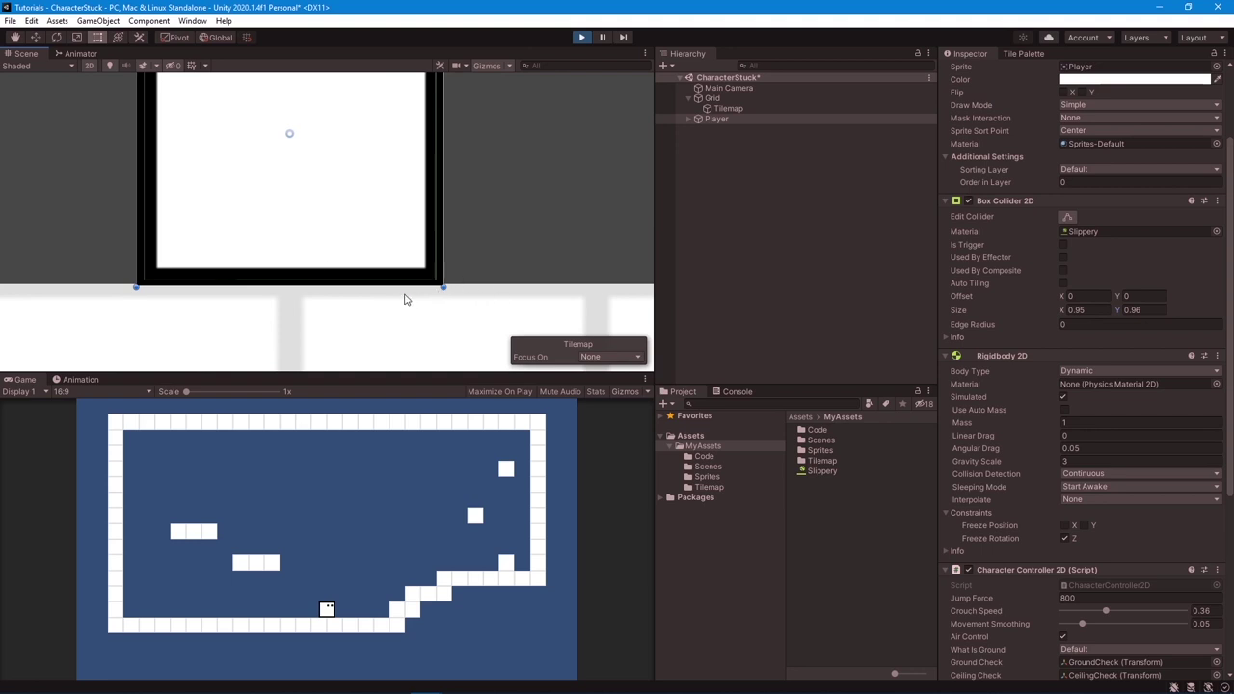
{"action": "scroll", "coordinate": [406, 298], "scroll_direction": "up", "scroll_amount": 3}
{"action": "scroll", "coordinate": [333, 253], "scroll_direction": "down", "scroll_amount": 5}
{"action": "middle_click_drag", "start_coordinate": [275, 176], "coordinate": [330, 232]}
{"action": "scroll", "coordinate": [389, 271], "scroll_direction": "down", "scroll_amount": 5}
{"action": "scroll", "coordinate": [390, 269], "scroll_direction": "up", "scroll_amount": 6}
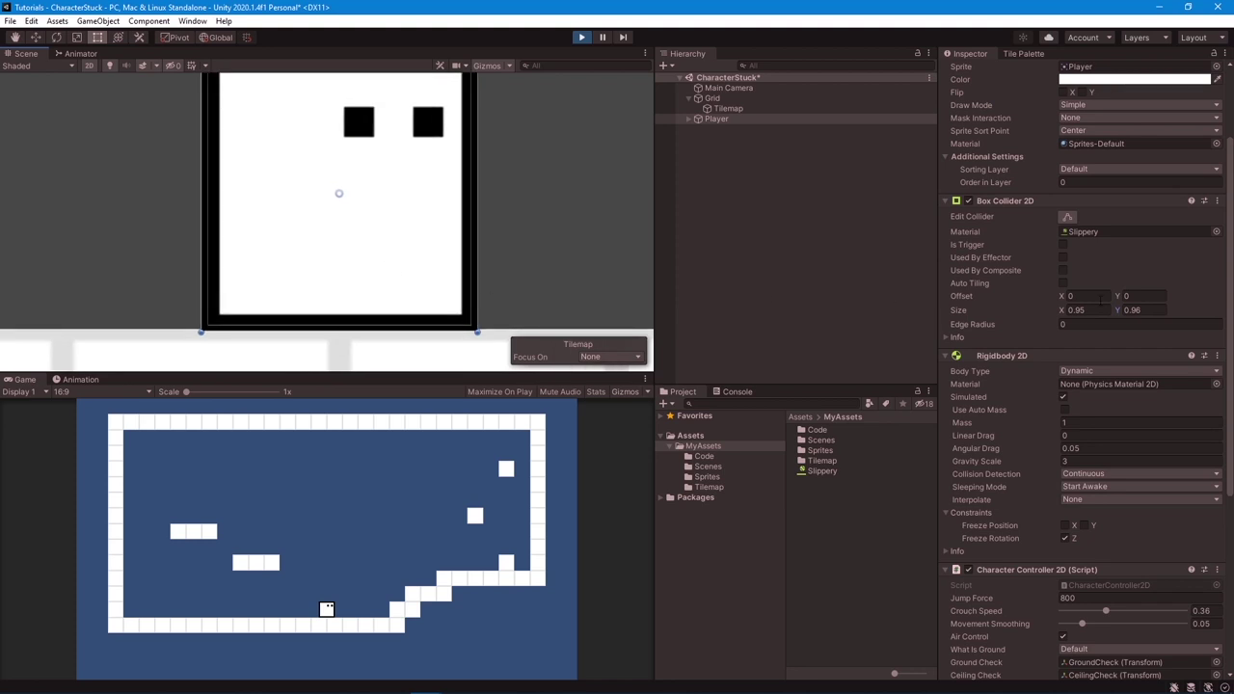
Step: Set the Box Collider 2D's Y size to 0.97 while the game runs and check the Player's bottom edge against the floor
{"action": "left_click", "coordinate": [1154, 310]}
{"action": "type", "text": "0.9"}
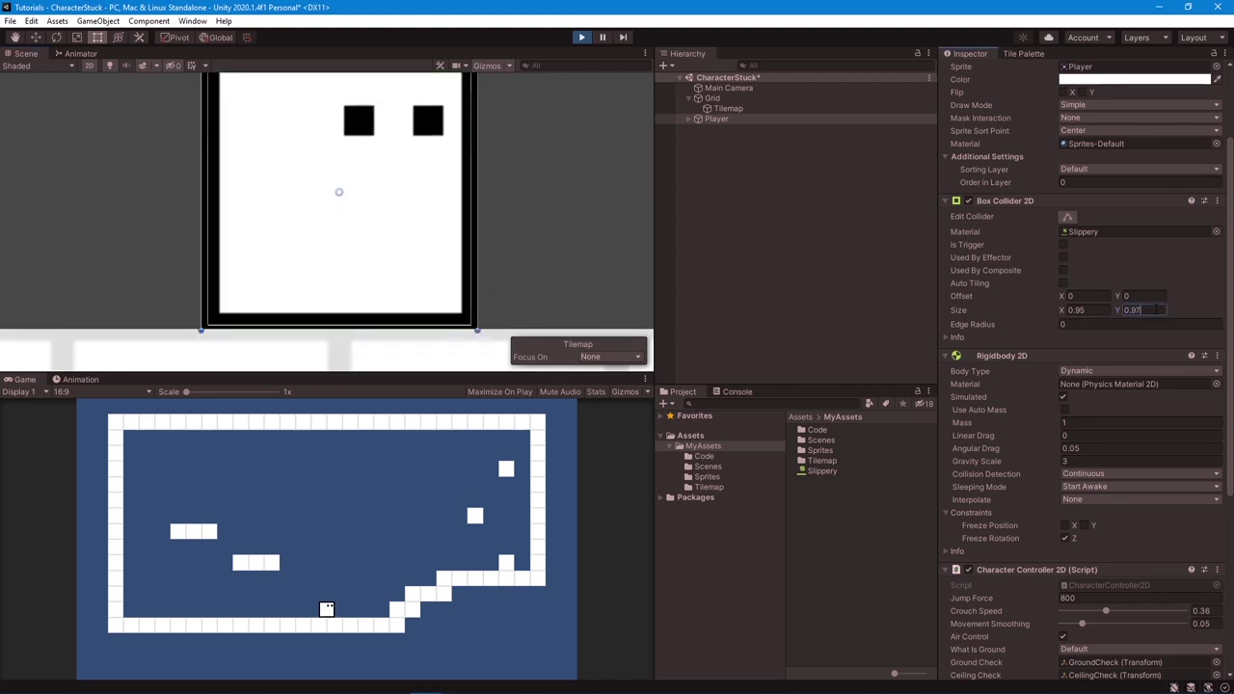
{"action": "type", "text": "7"}
{"action": "scroll", "coordinate": [487, 299], "scroll_direction": "up", "scroll_amount": 2}
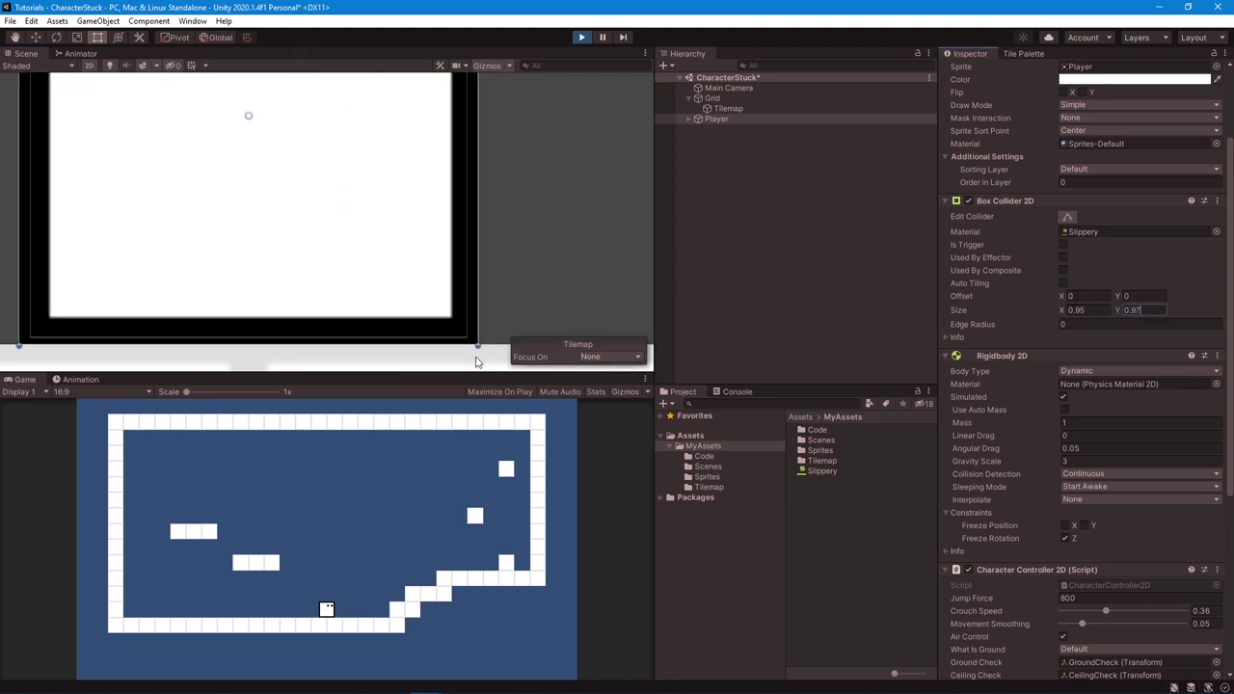
{"action": "scroll", "coordinate": [449, 339], "scroll_direction": "down", "scroll_amount": 5}
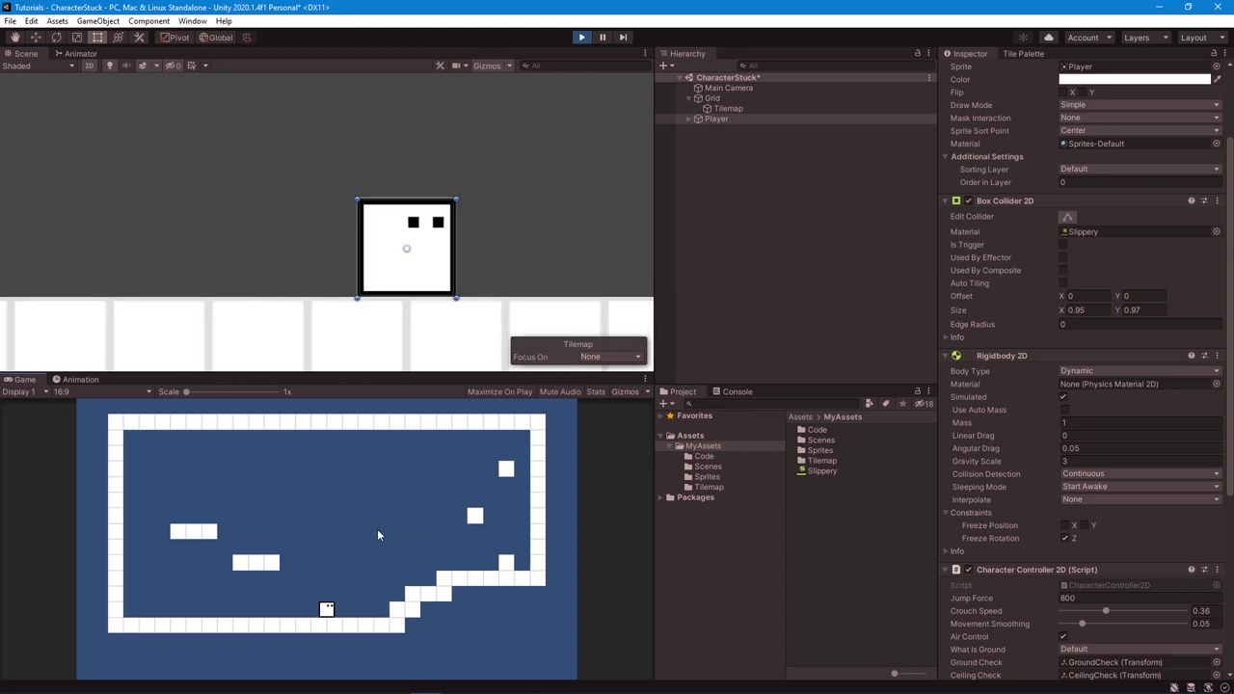
Step: Playtest the Player by running back and forth and jumping repeatedly around the tilemap level, including its stepped tiles
{"action": "key", "text": "d"}
{"action": "key", "text": "a"}
{"action": "key", "text": "d"}
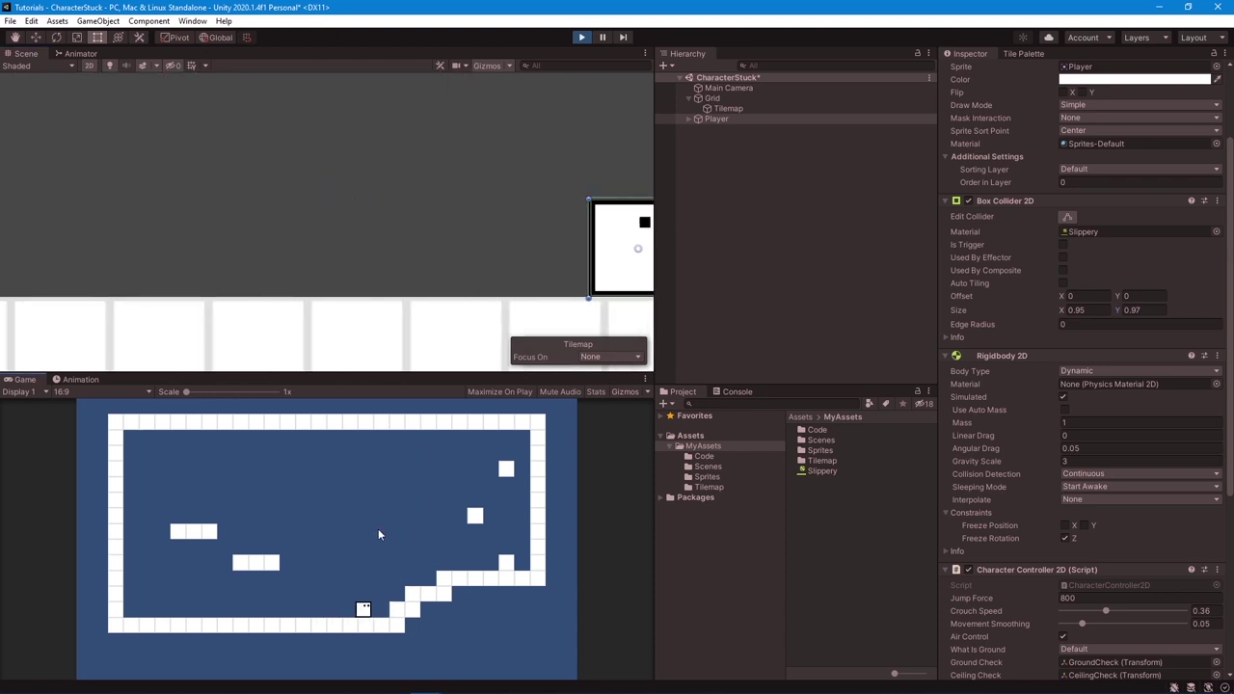
{"action": "key", "text": "space"}
{"action": "key", "text": "Right"}
{"action": "key", "text": "Left"}
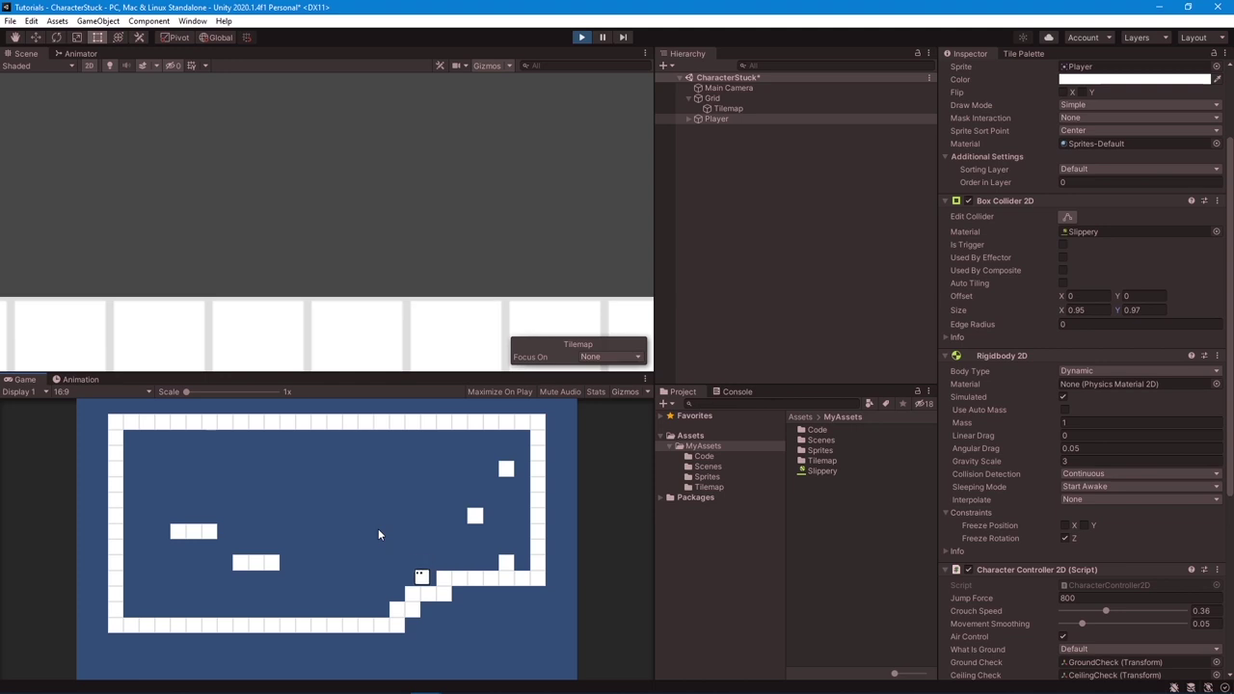
{"action": "key", "text": "Right"}
{"action": "key", "text": "space"}
{"action": "key", "text": "space"}
{"action": "key", "text": "space"}
{"action": "key", "text": "space"}
{"action": "key", "text": "space"}
{"action": "key", "text": "Left"}
{"action": "key", "text": "Right"}
{"action": "key", "text": "Left"}
{"action": "key", "text": "Right"}
{"action": "key", "text": "space"}
{"action": "key", "text": "Left"}
{"action": "key", "text": "Right"}
{"action": "key", "text": "Left"}
{"action": "key", "text": "space"}
{"action": "key", "text": "Right"}
{"action": "key", "text": "Right"}
{"action": "key", "text": "Right"}
{"action": "key", "text": "space"}
{"action": "key", "text": "Left"}
{"action": "key", "text": "space"}
{"action": "key", "text": "Right"}
{"action": "key", "text": "Left"}
{"action": "key", "text": "space"}
{"action": "key", "text": "Right"}
{"action": "key", "text": "space"}
{"action": "key", "text": "Left"}
{"action": "key", "text": "space"}
{"action": "key", "text": "Right"}
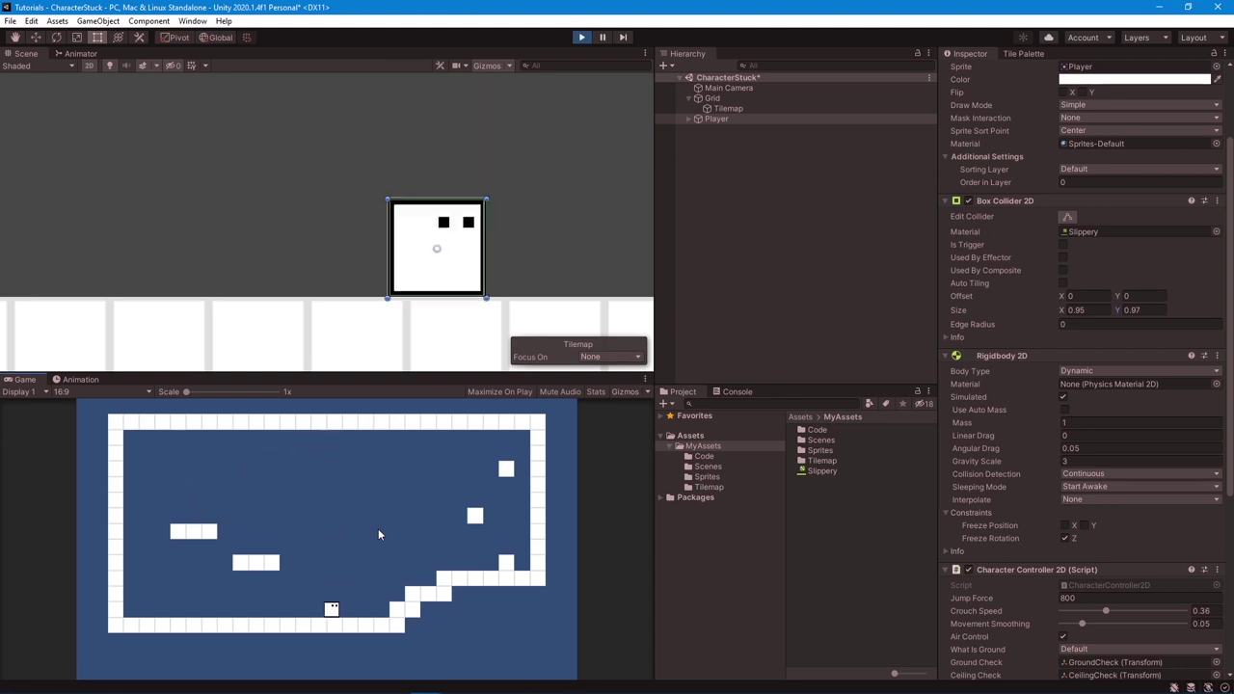
{"action": "key", "text": "Left"}
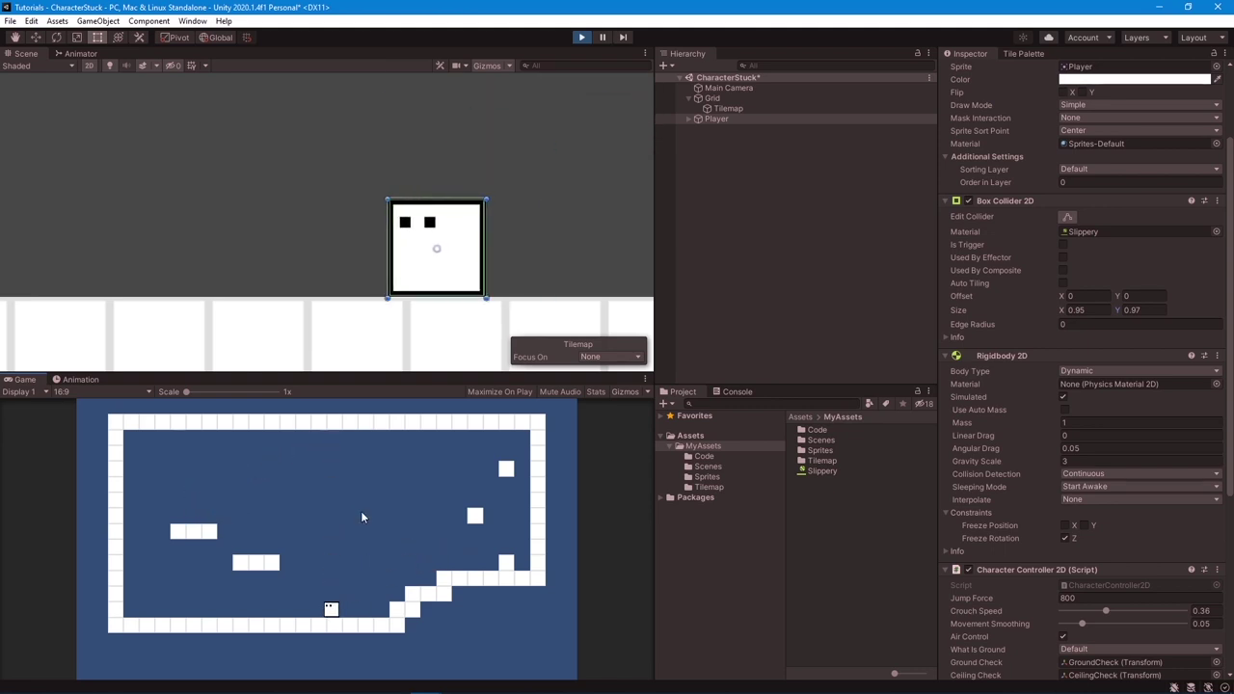
Step: Examine the whole tilemap level and the Player's place in it in the scene view
{"action": "scroll", "coordinate": [369, 280], "scroll_direction": "down", "scroll_amount": 6}
{"action": "scroll", "coordinate": [368, 279], "scroll_direction": "down", "scroll_amount": 6}
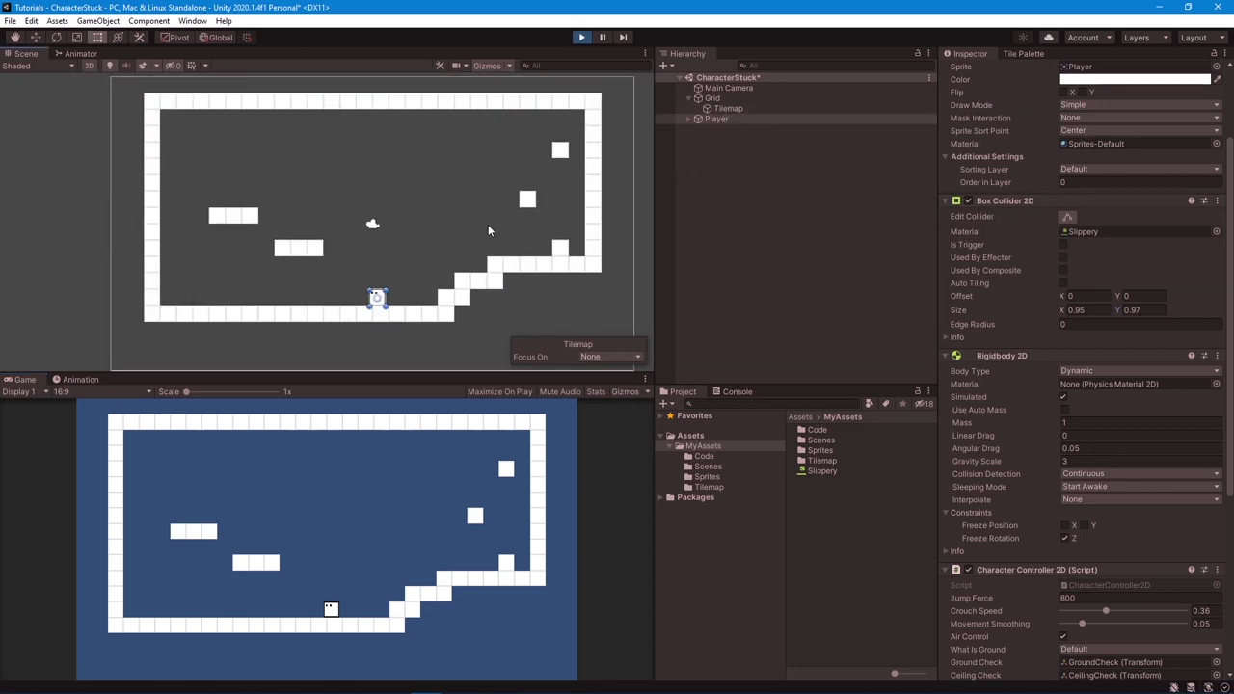
{"action": "mouse_move", "coordinate": [478, 195]}
{"action": "middle_mouse_down"}
{"action": "mouse_move", "coordinate": [474, 218]}
{"action": "mouse_move", "coordinate": [474, 201]}
{"action": "middle_mouse_up"}
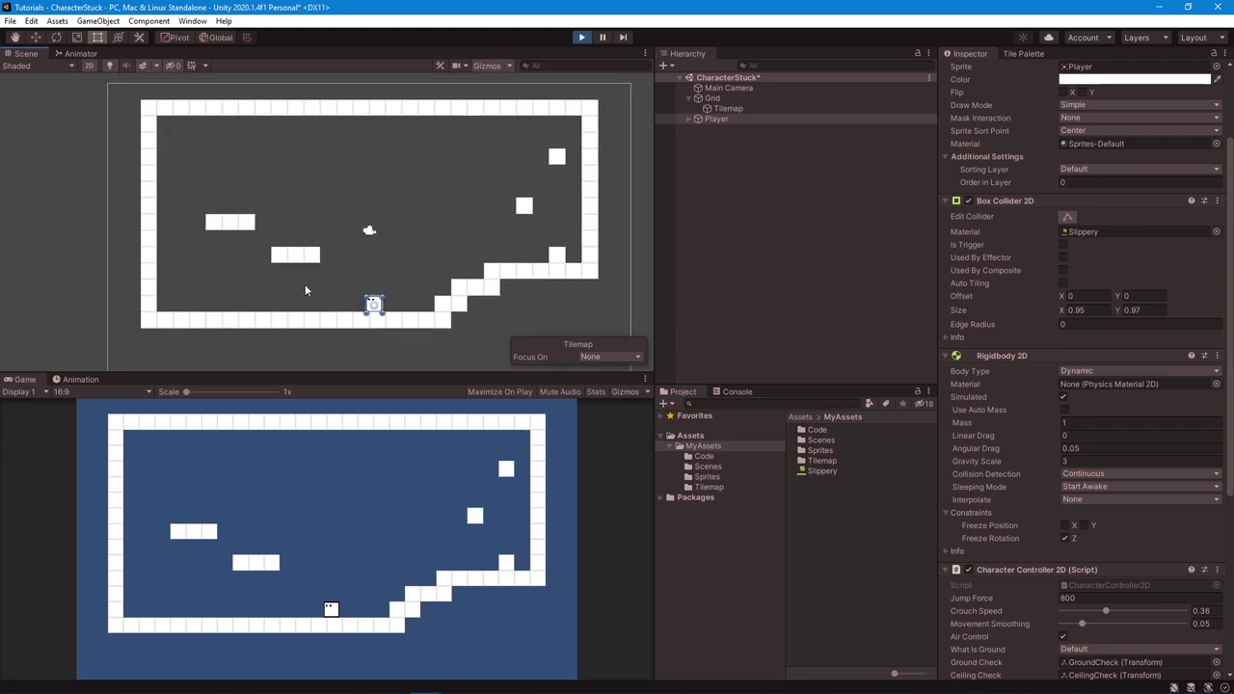
{"action": "scroll", "coordinate": [305, 281], "scroll_direction": "up", "scroll_amount": 3}
{"action": "scroll", "coordinate": [305, 279], "scroll_direction": "down", "scroll_amount": 5}
{"action": "scroll", "coordinate": [313, 289], "scroll_direction": "up", "scroll_amount": 3}
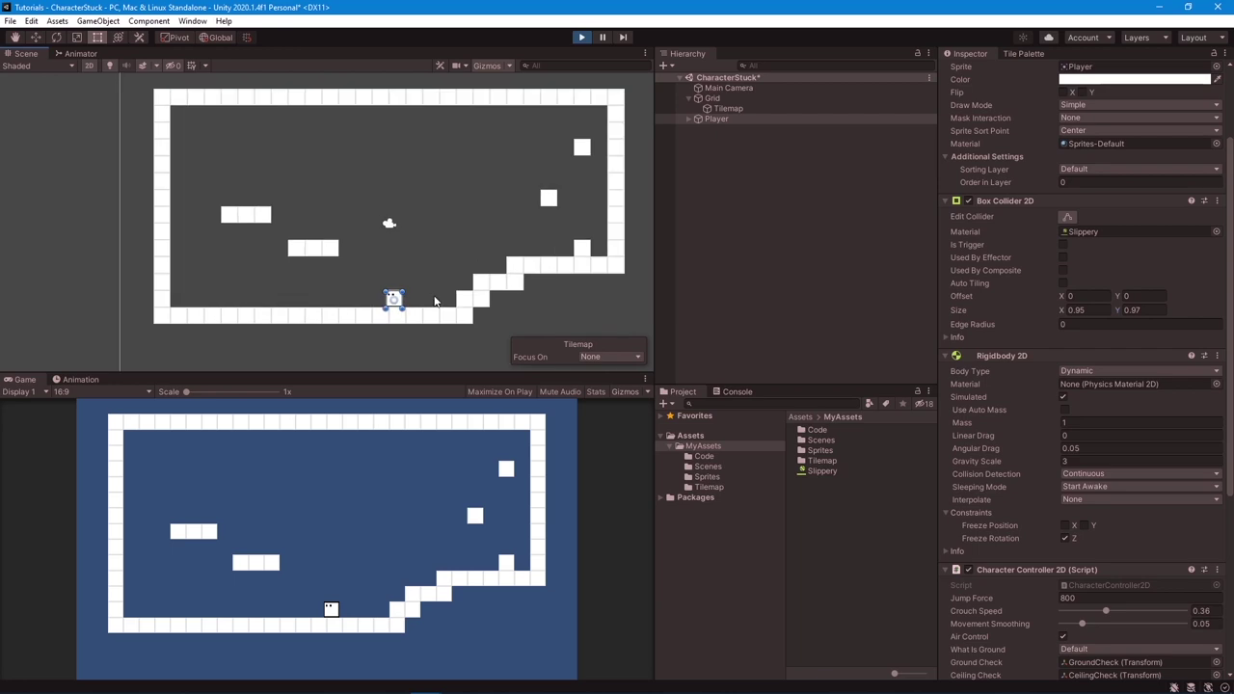
{"action": "middle_click_drag", "start_coordinate": [424, 274], "coordinate": [336, 286]}
{"action": "middle_click_drag", "start_coordinate": [212, 305], "coordinate": [228, 309]}
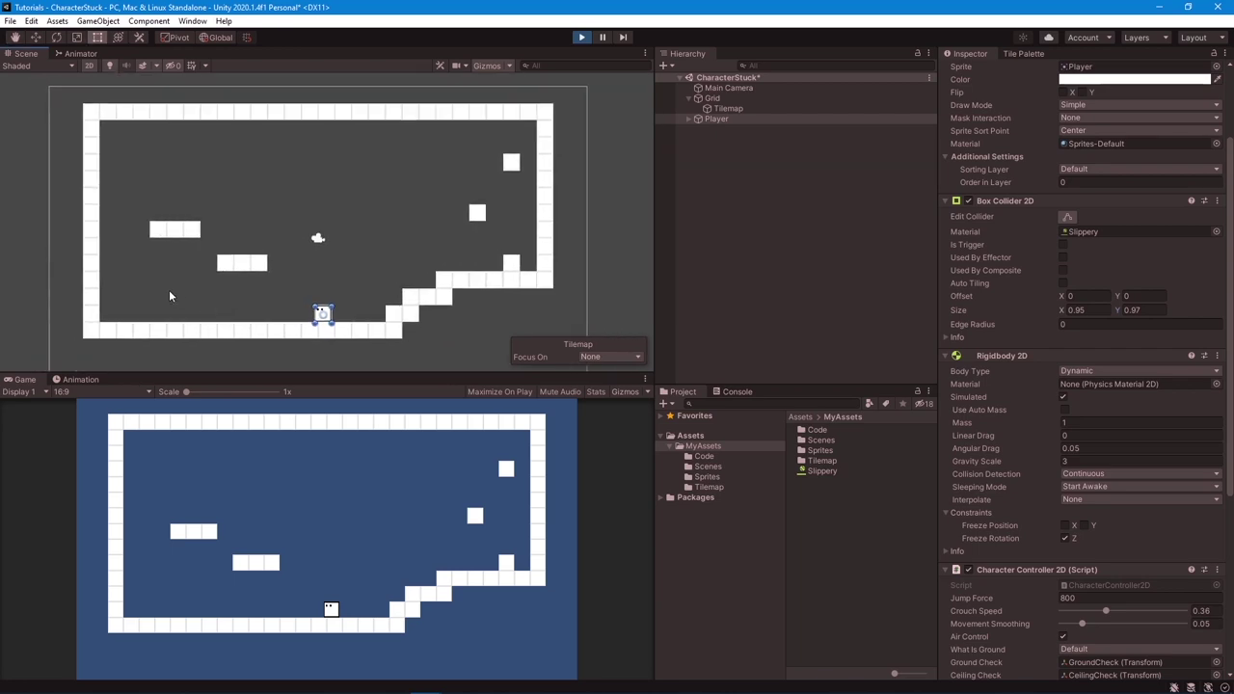